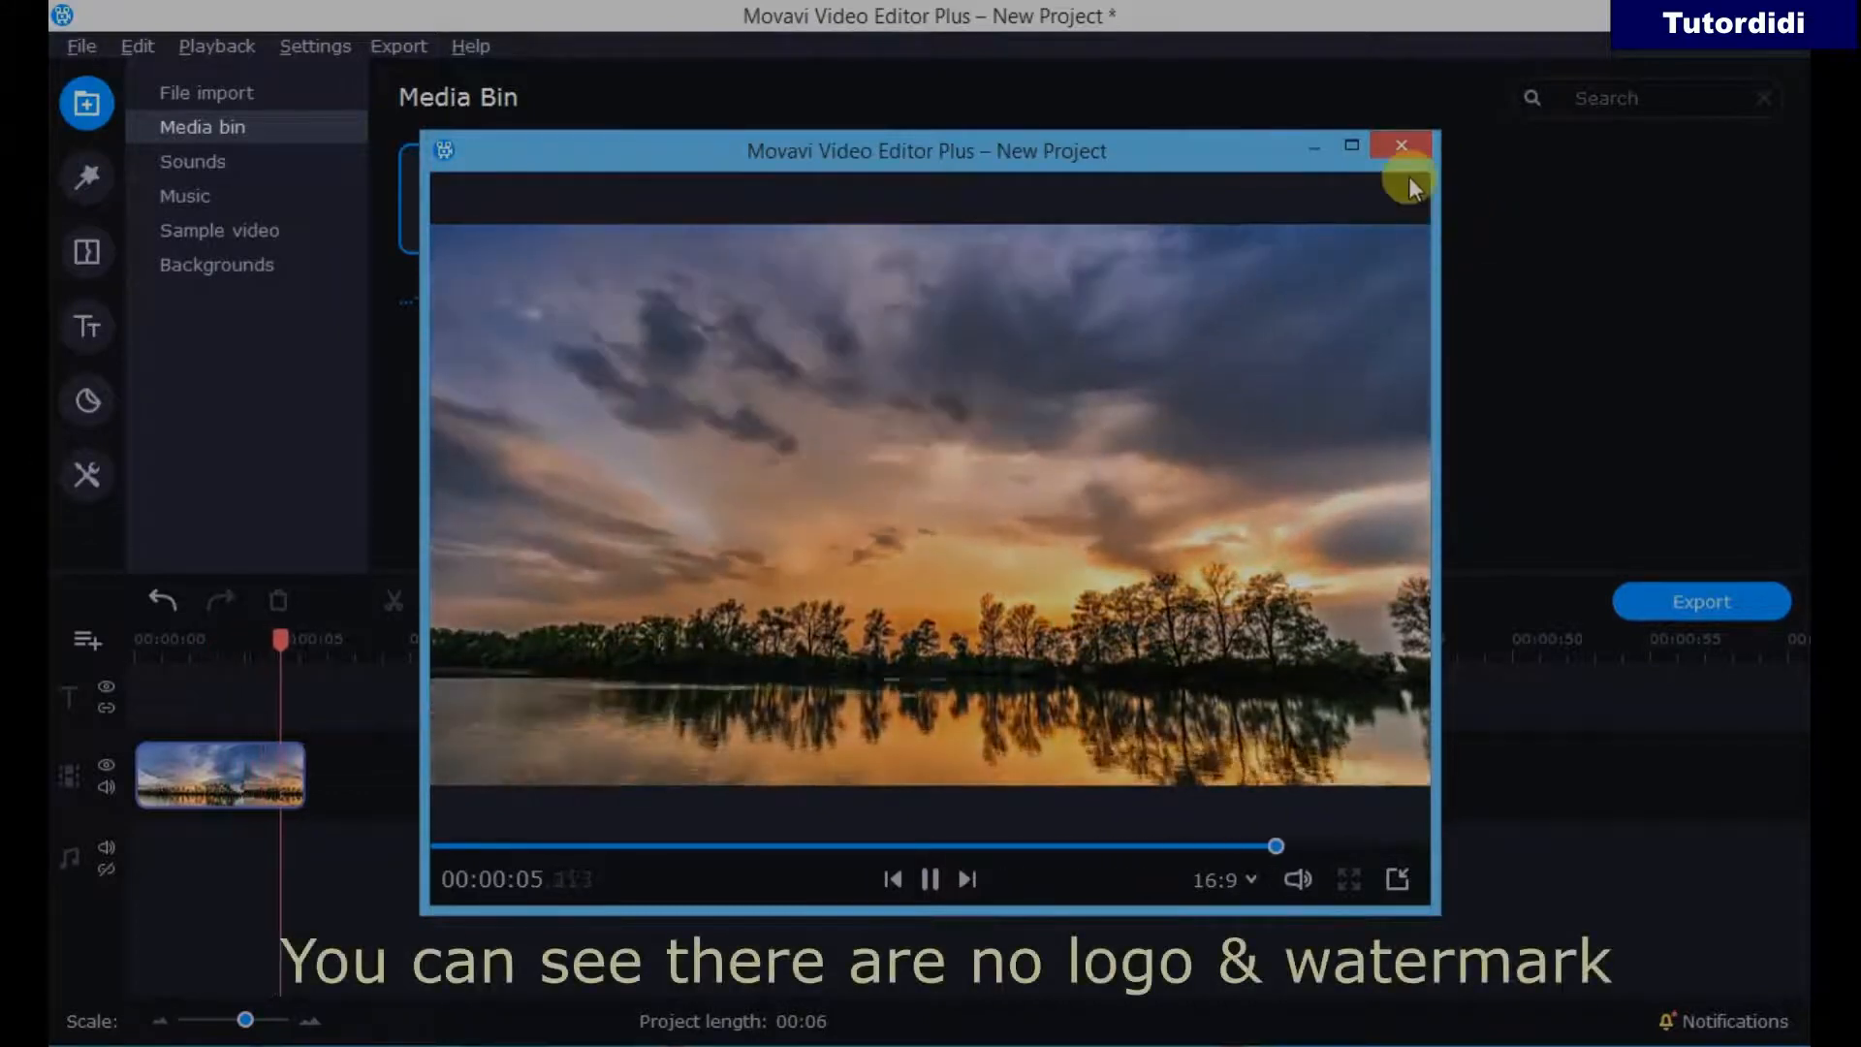
# - Add another video track and place the colorful tree PNG at its start, above the timelapse clip
pyautogui.click(1411, 151)
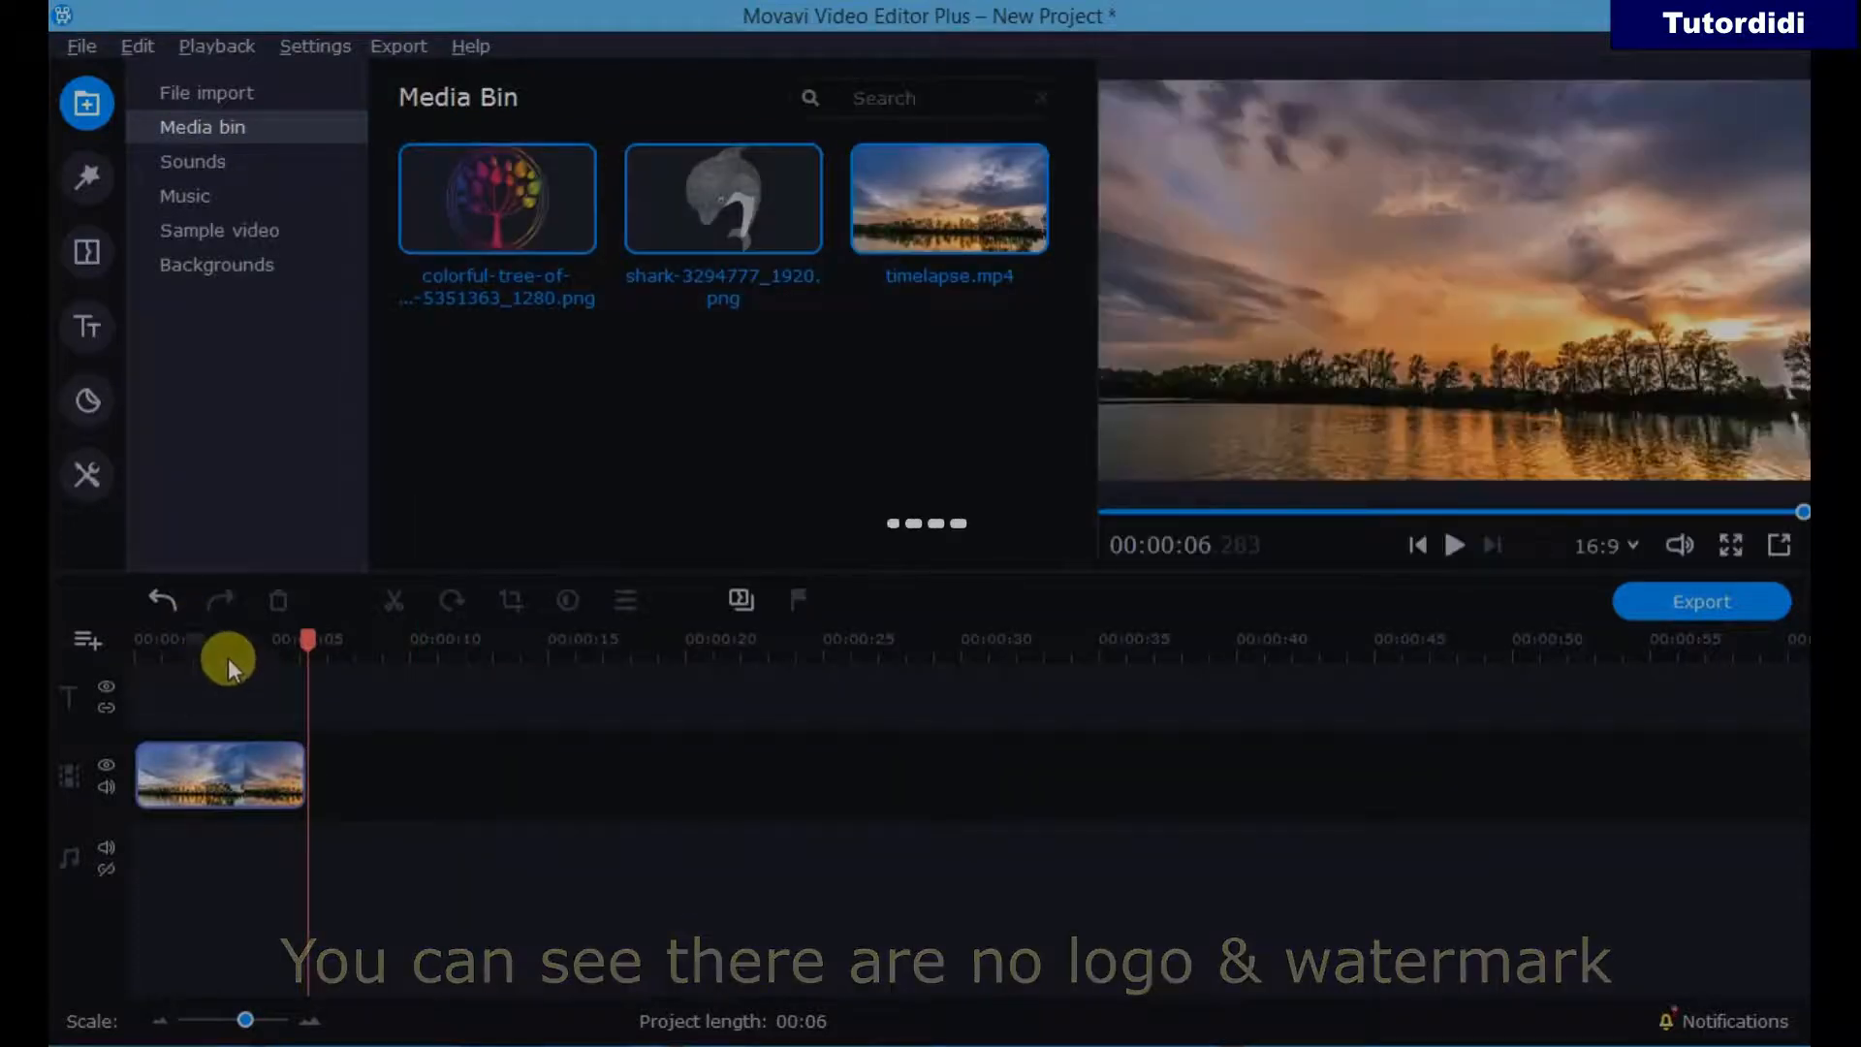
pyautogui.moveTo(300, 639); pyautogui.dragTo(136, 637)
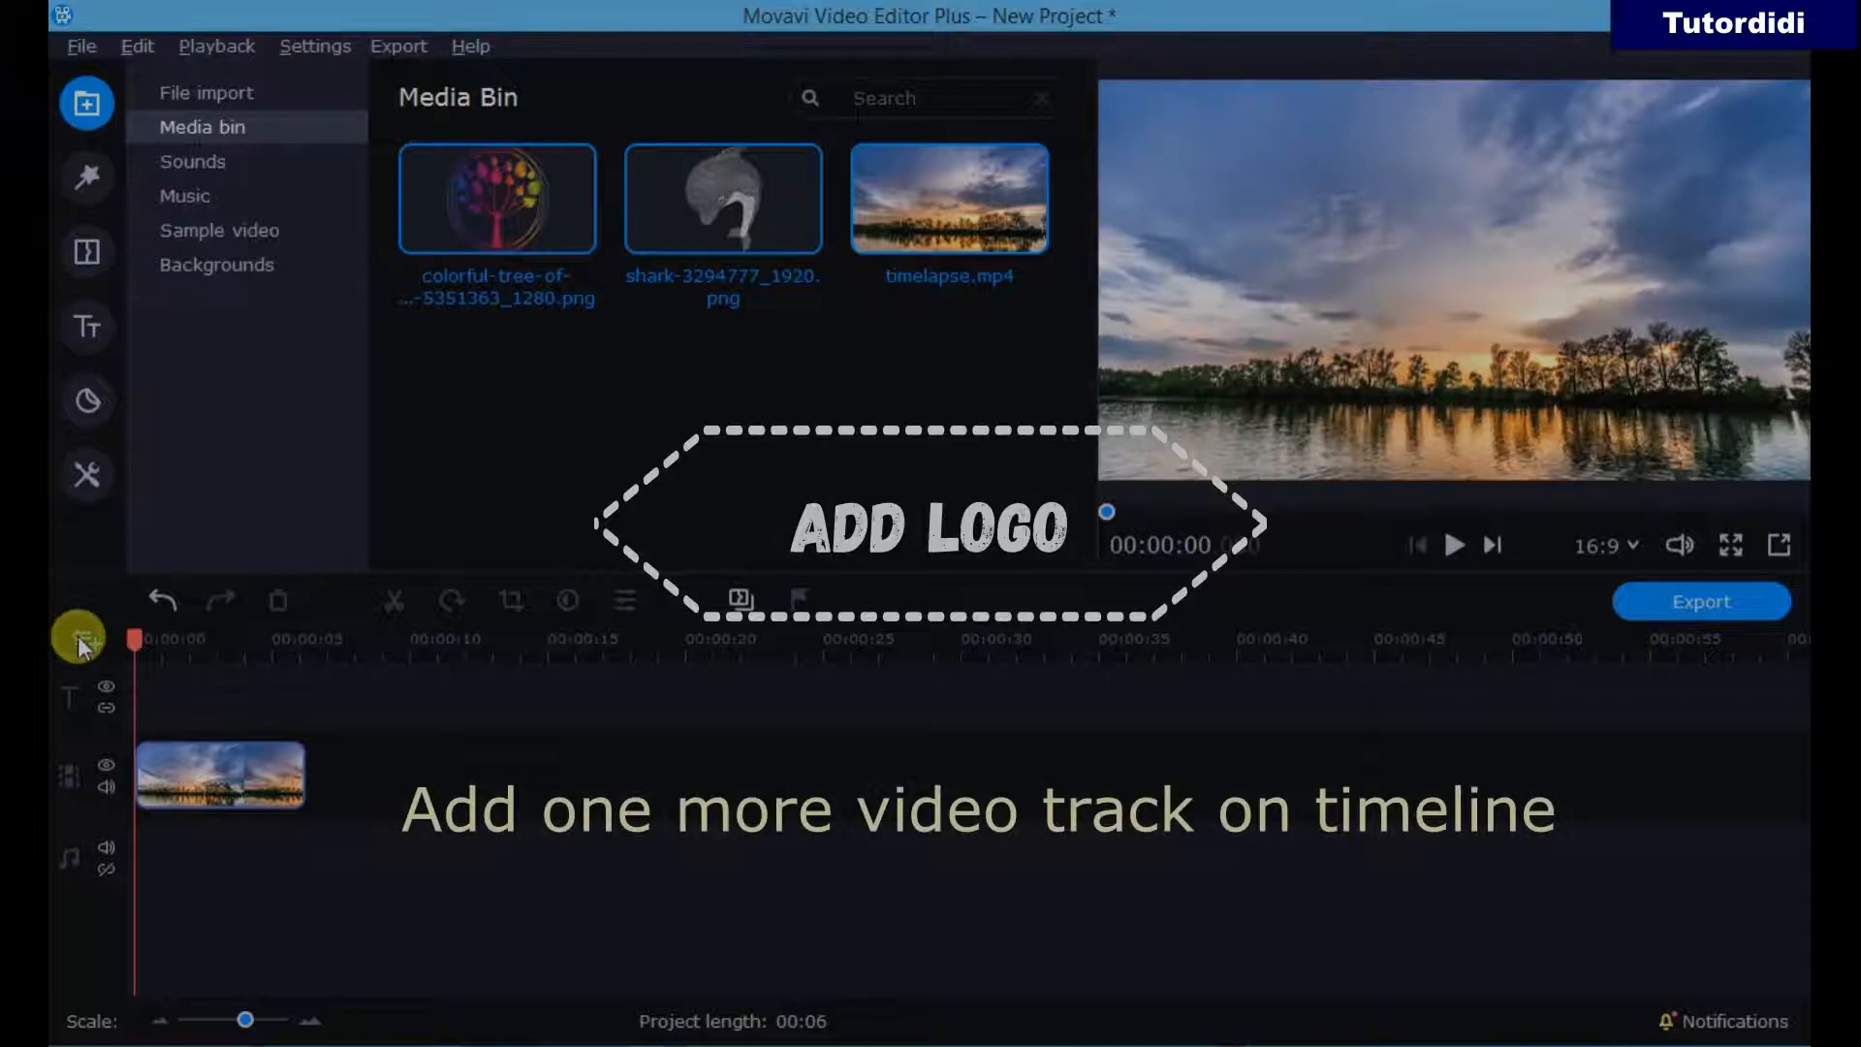
pyautogui.click(79, 642)
pyautogui.click(193, 690)
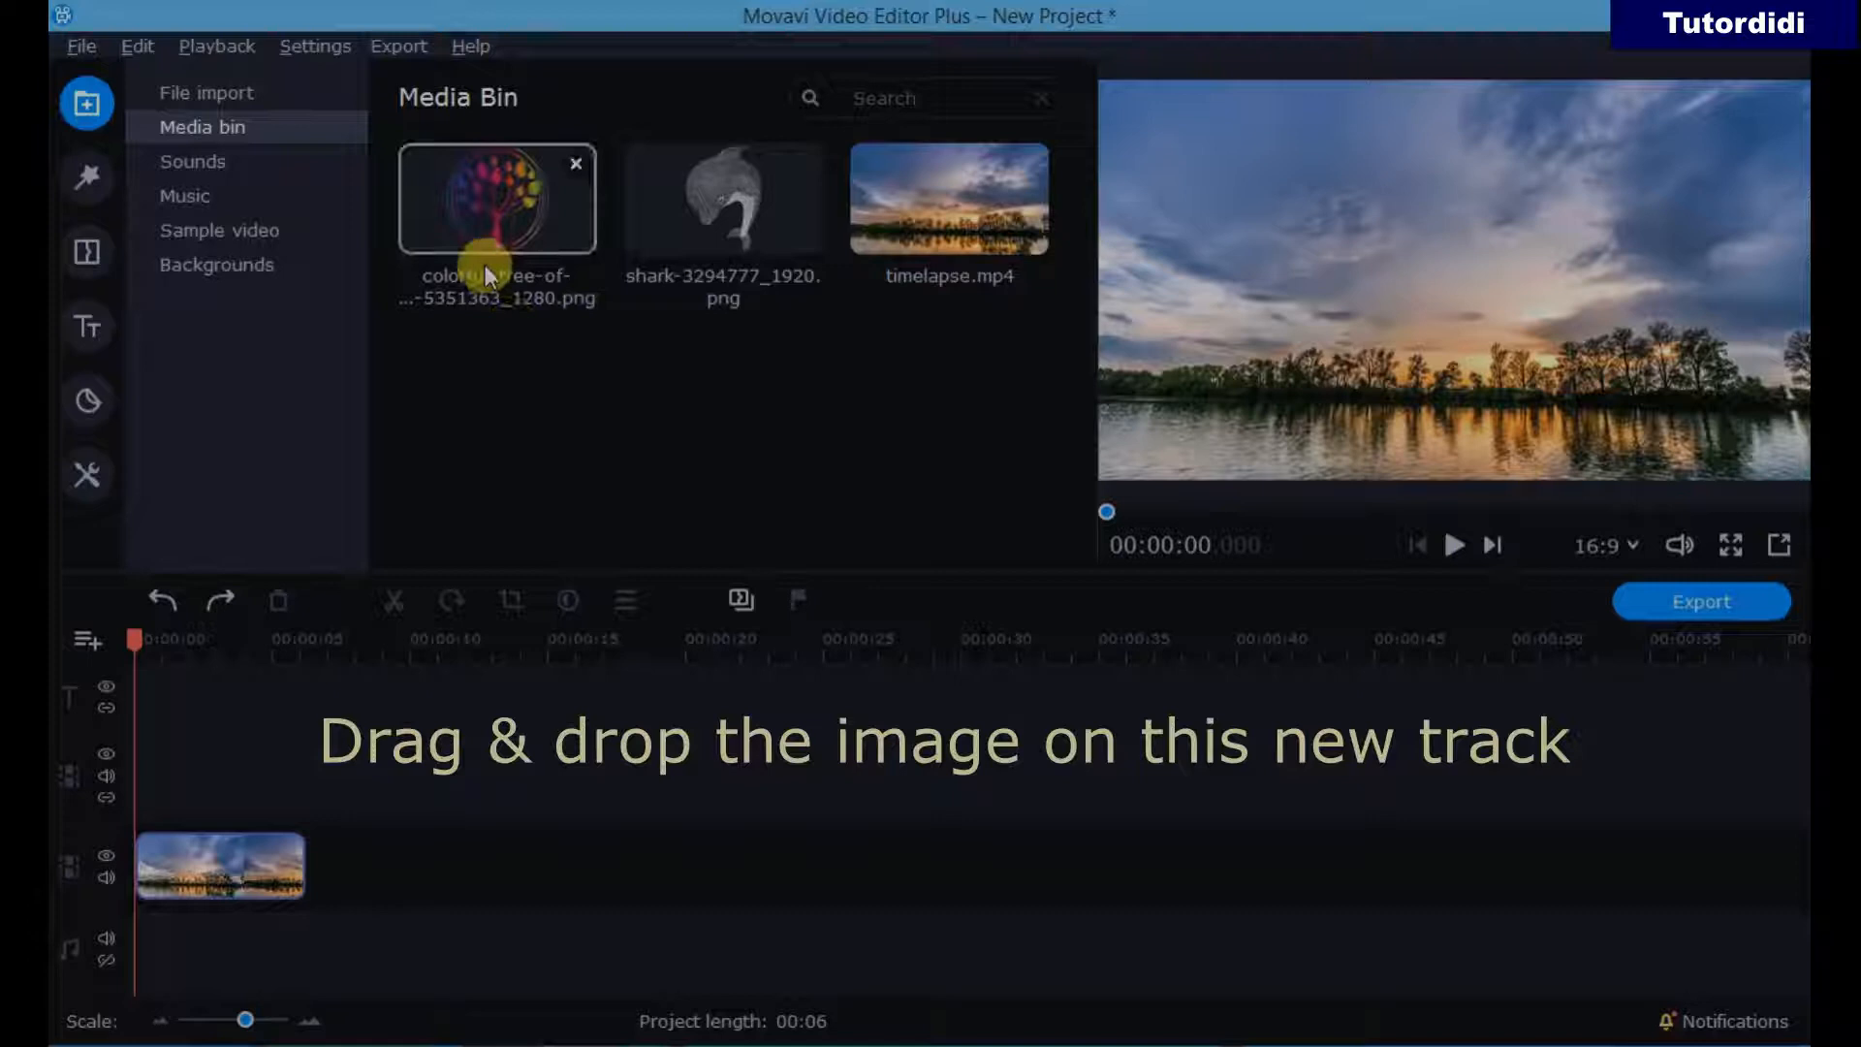
pyautogui.moveTo(473, 240); pyautogui.dragTo(148, 754)
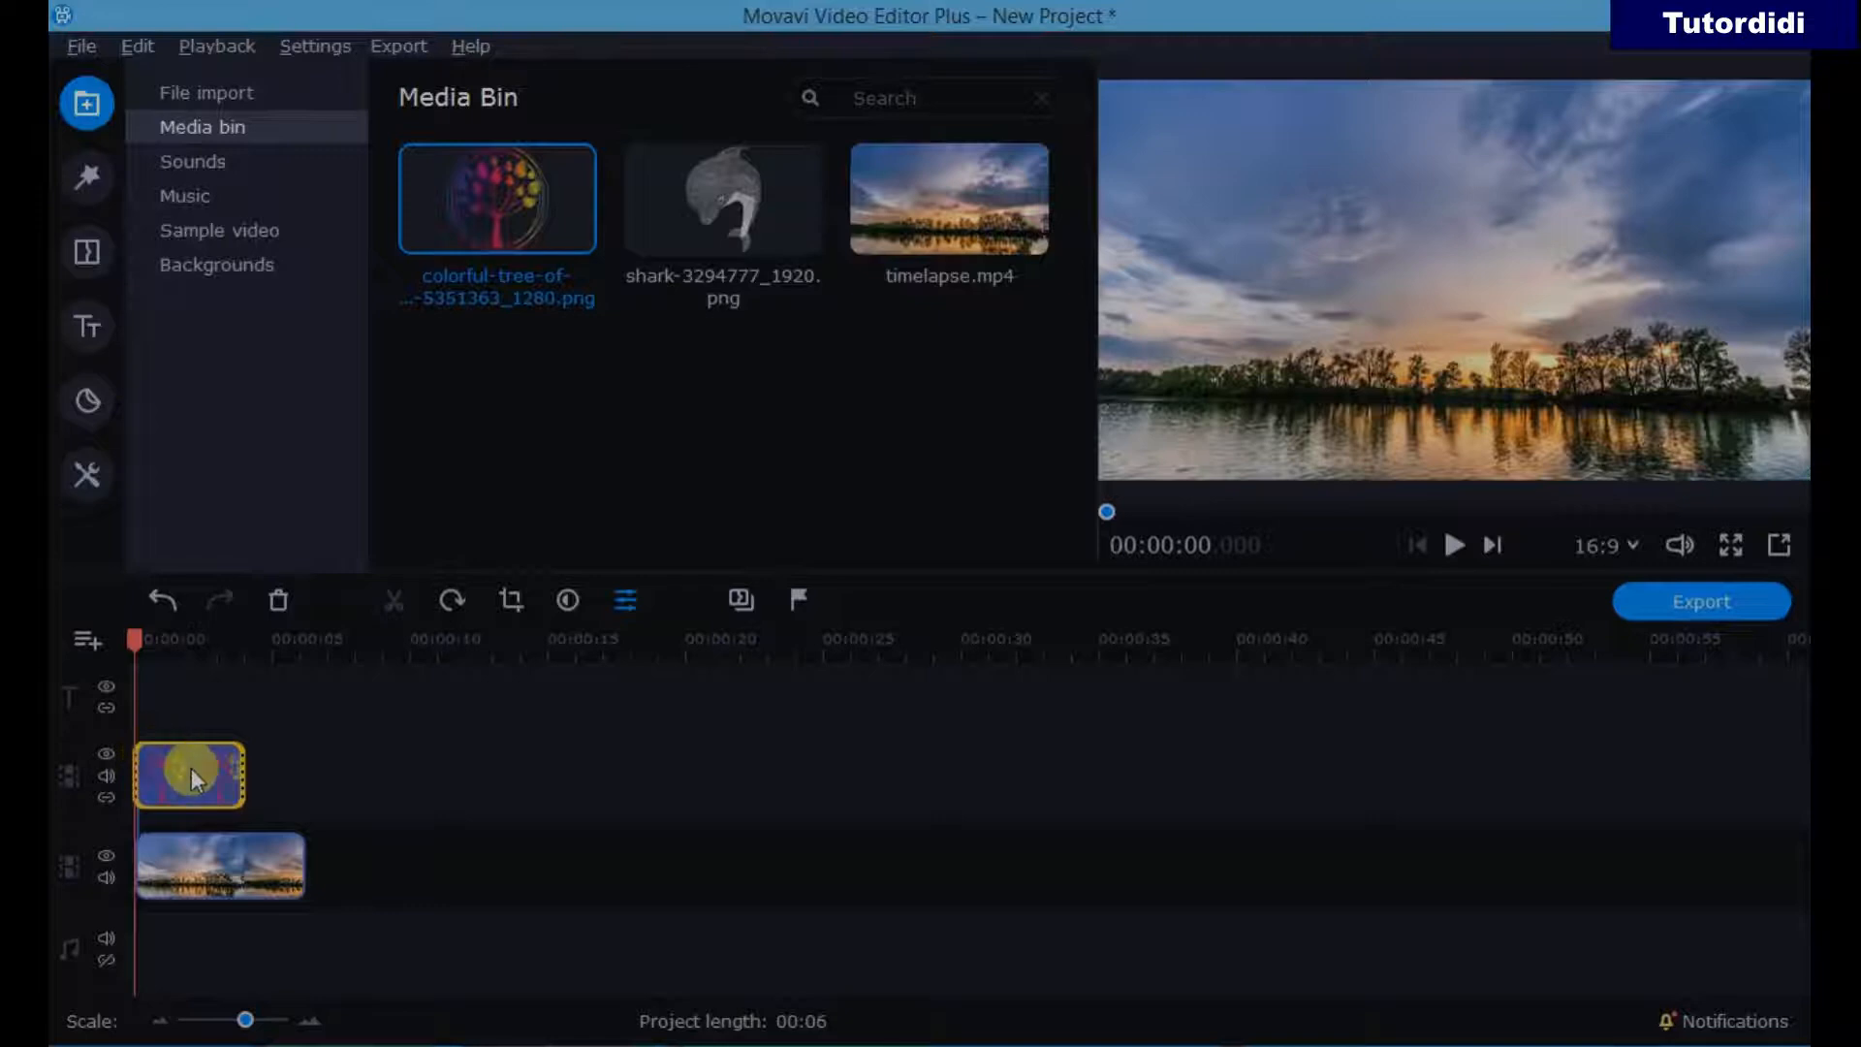
# - Apply the Picture in picture overlay to the tree logo clip
pyautogui.click(190, 768)
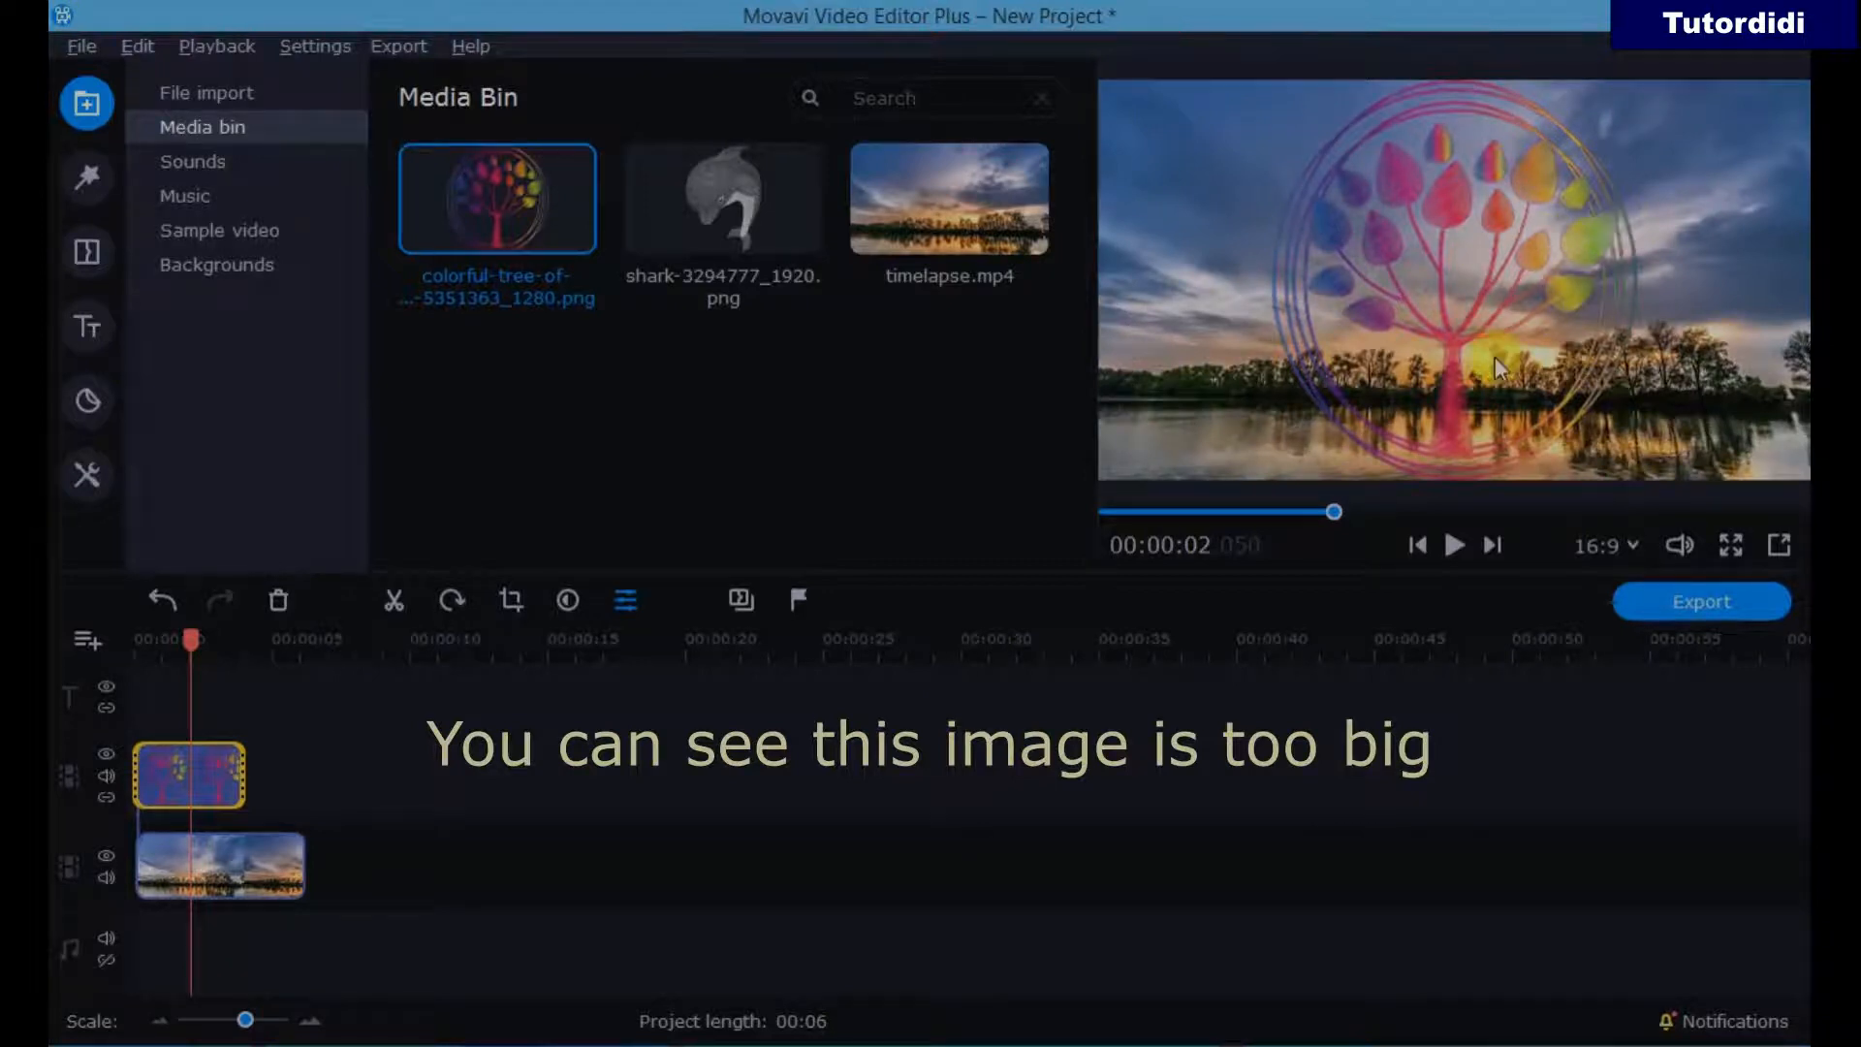
pyautogui.moveTo(184, 639); pyautogui.dragTo(72, 657)
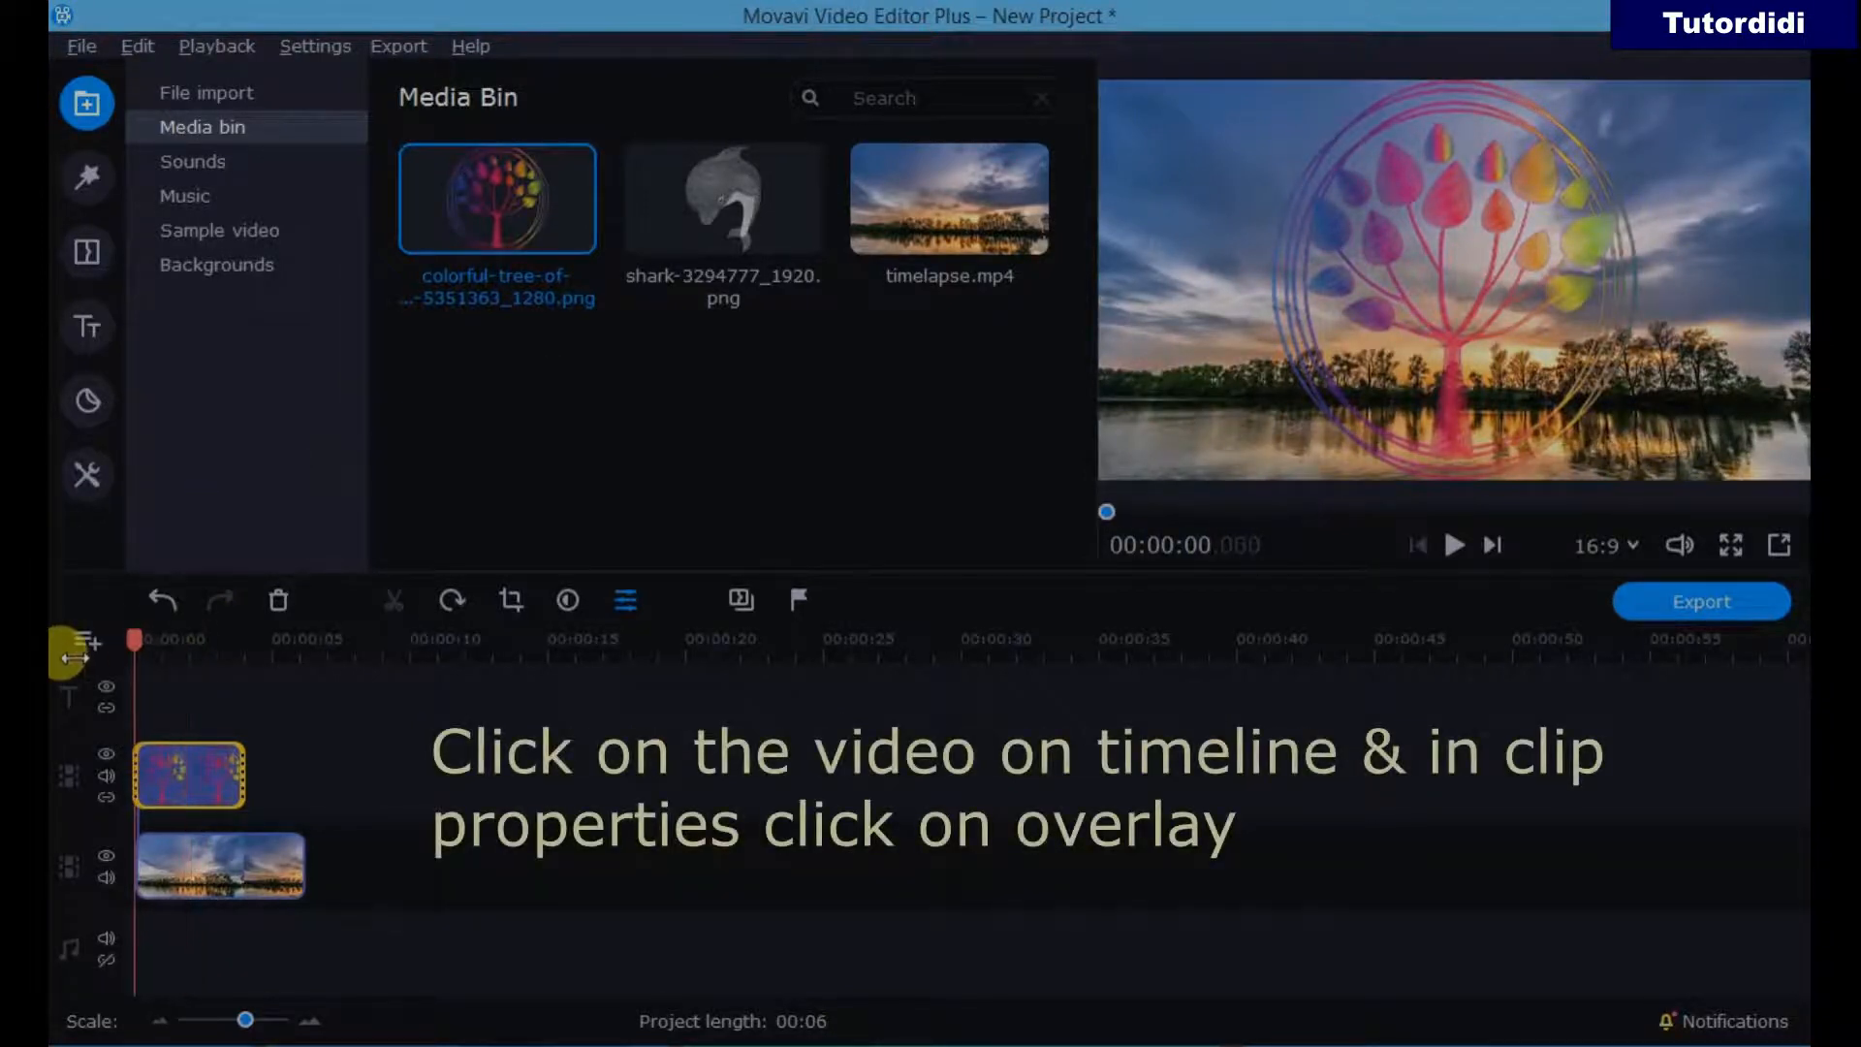
pyautogui.doubleClick(176, 781)
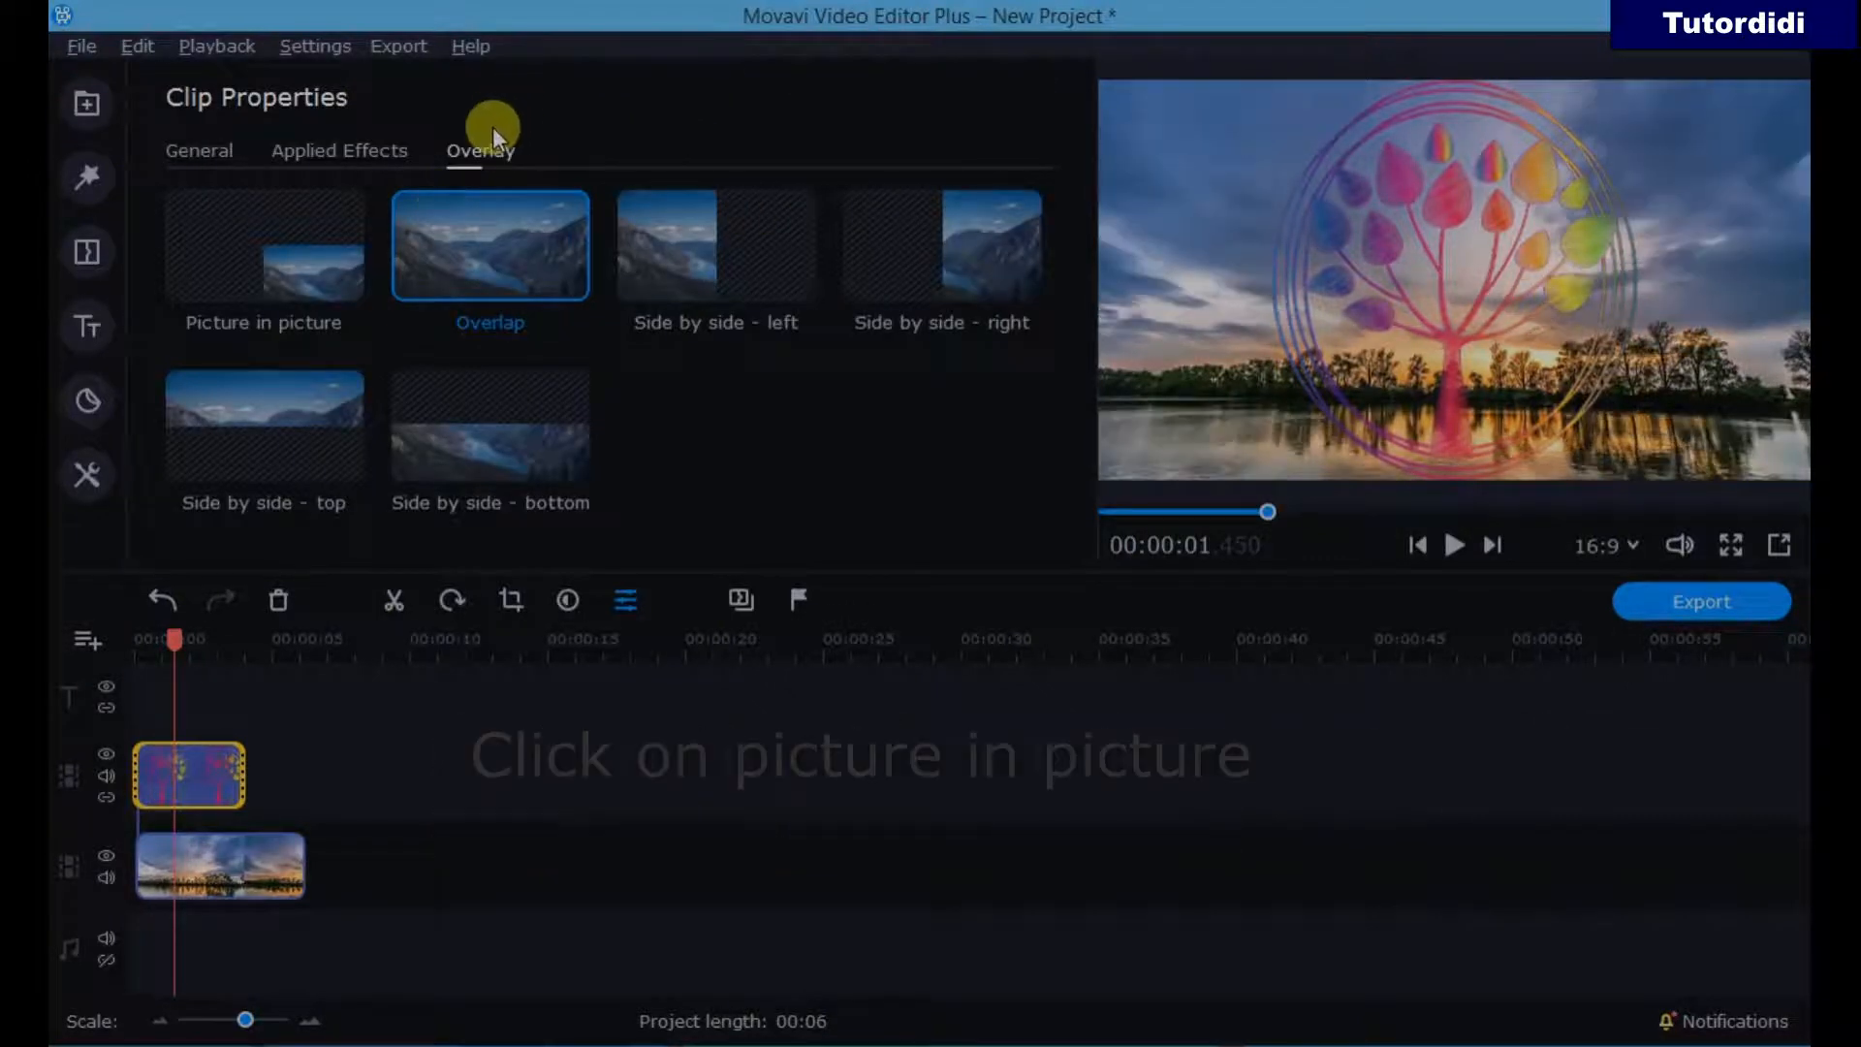
pyautogui.click(320, 269)
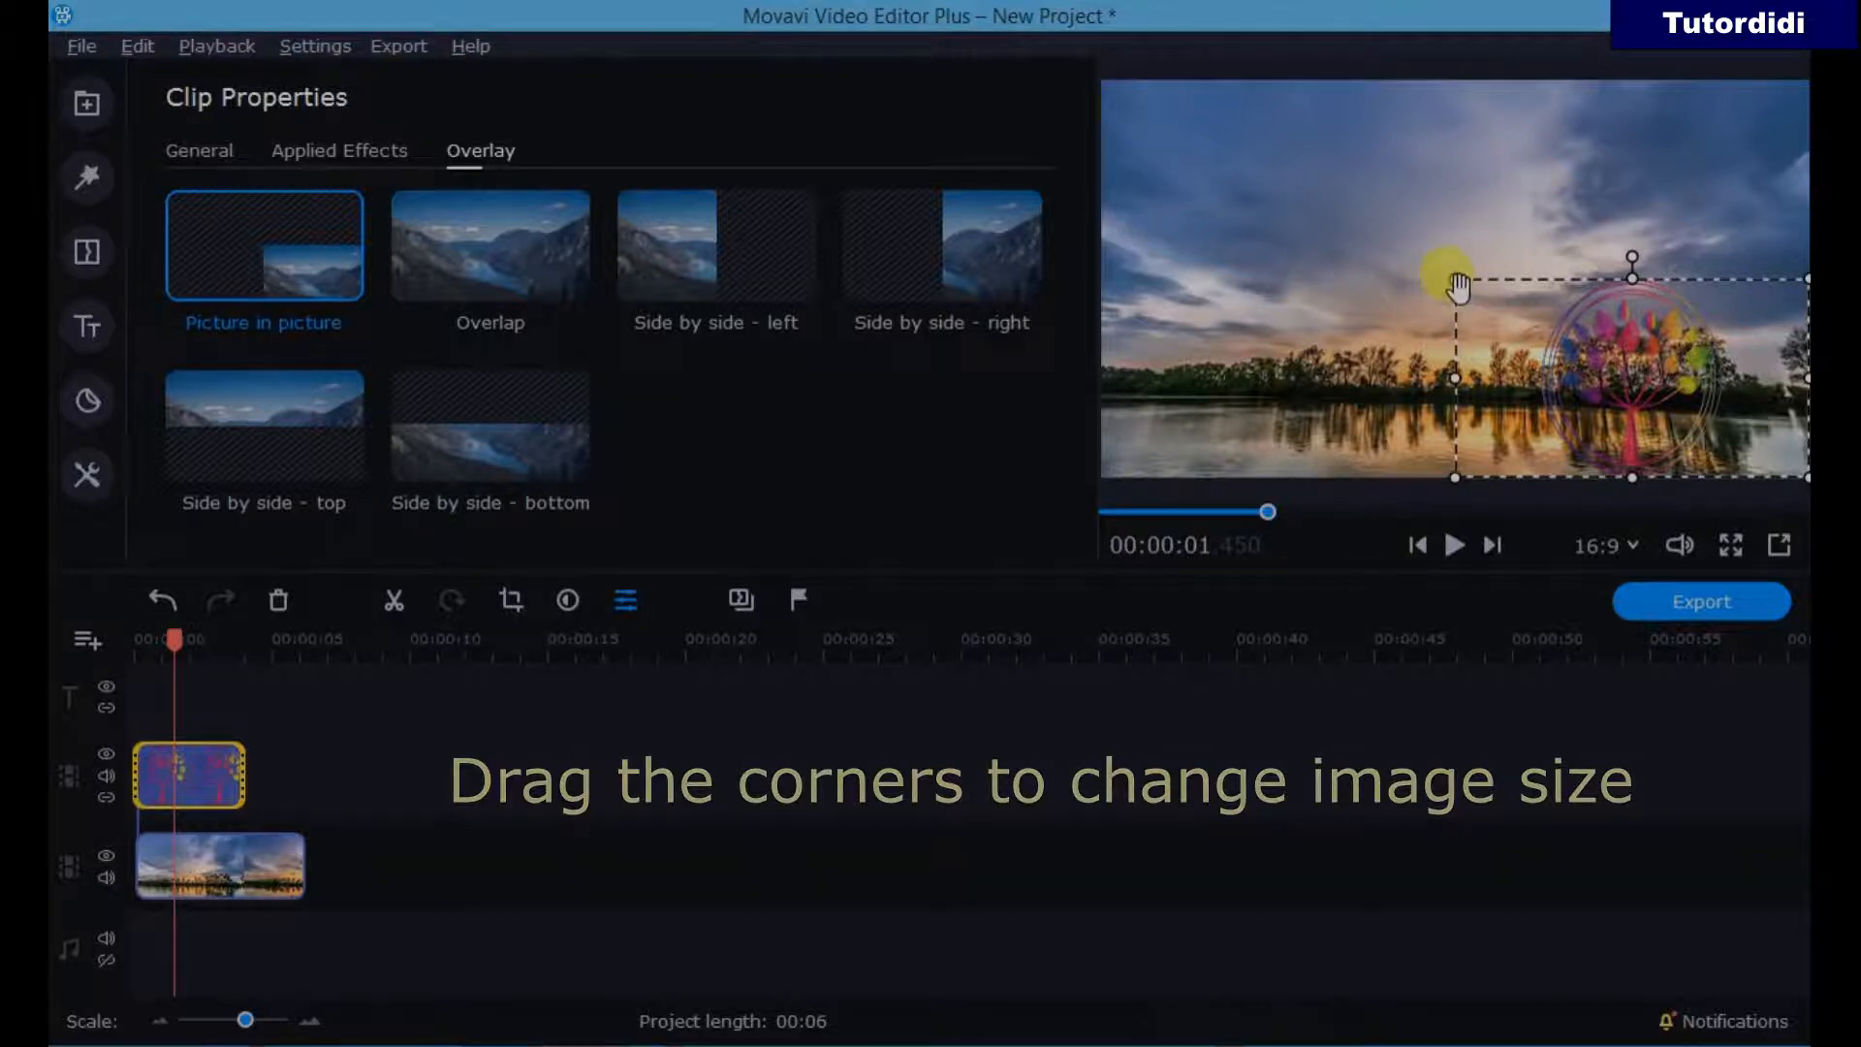
# - Shrink the tree logo and move it to the upper-left corner of the video frame
pyautogui.moveTo(1473, 304); pyautogui.dragTo(1677, 418)
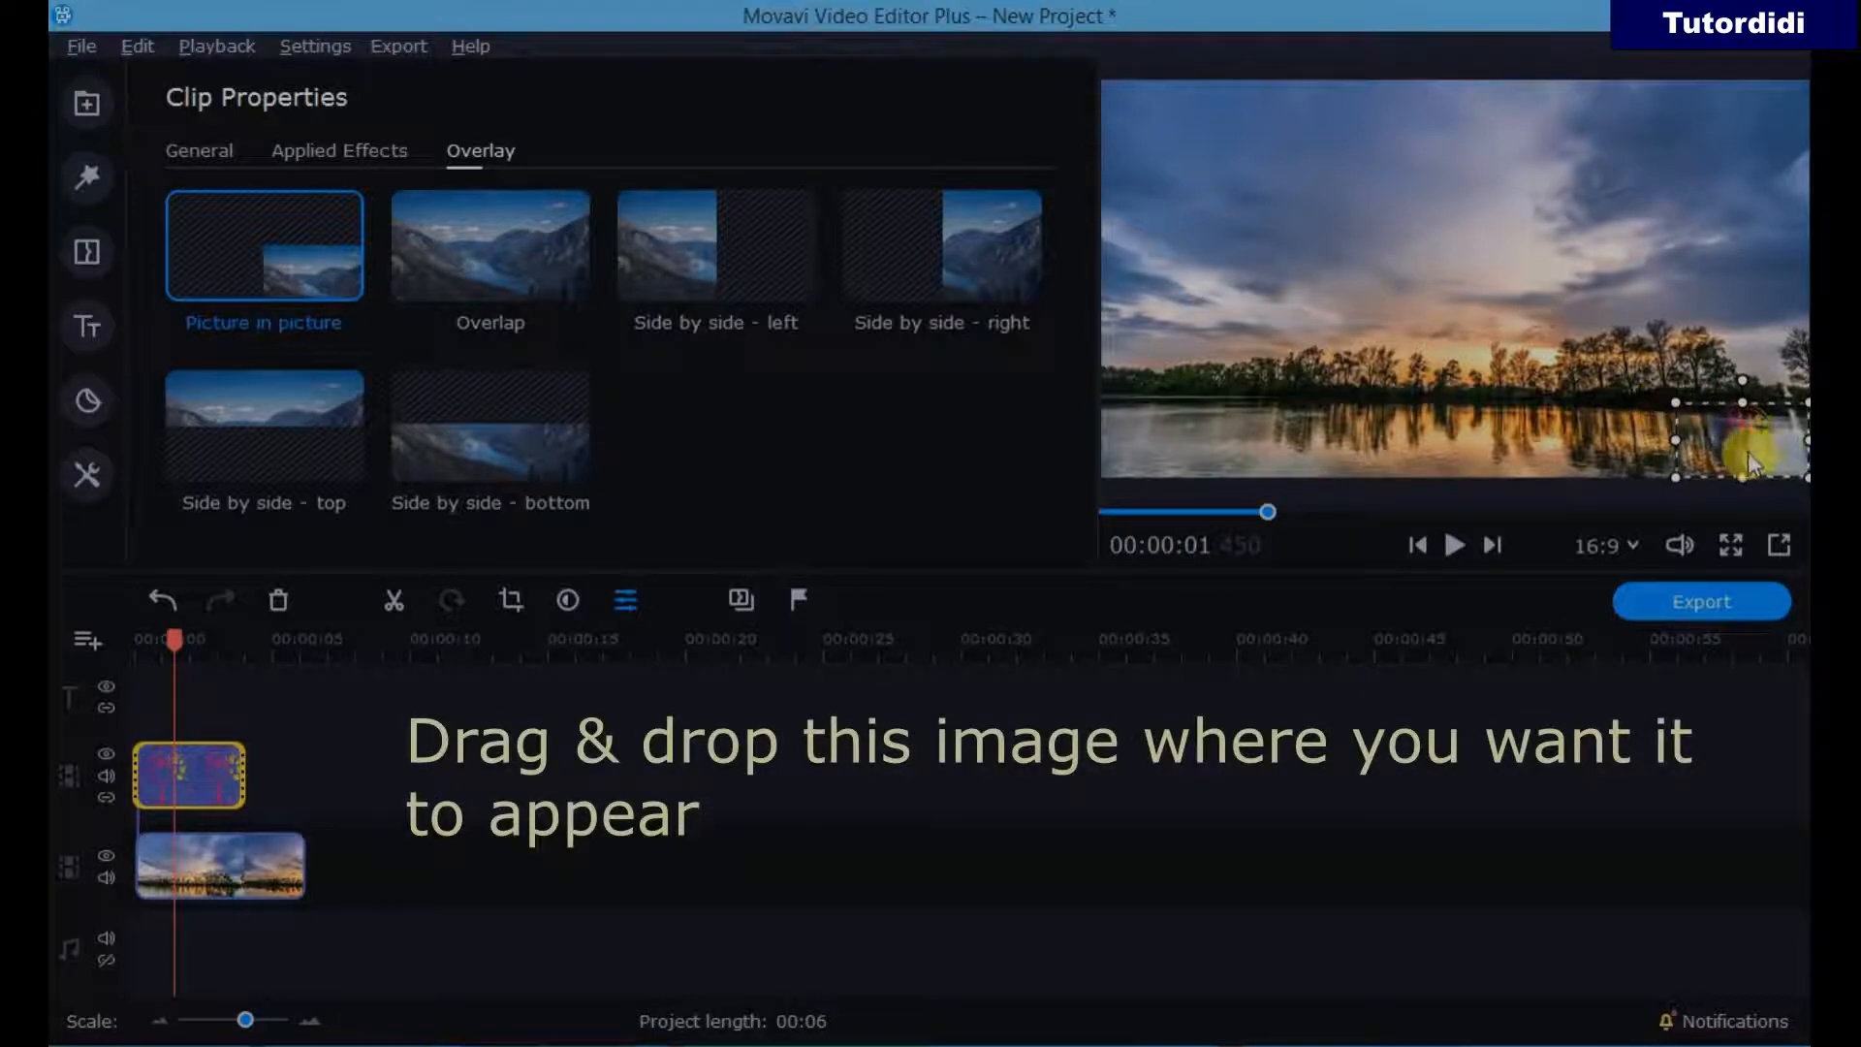
pyautogui.moveTo(1691, 432); pyautogui.dragTo(1154, 136)
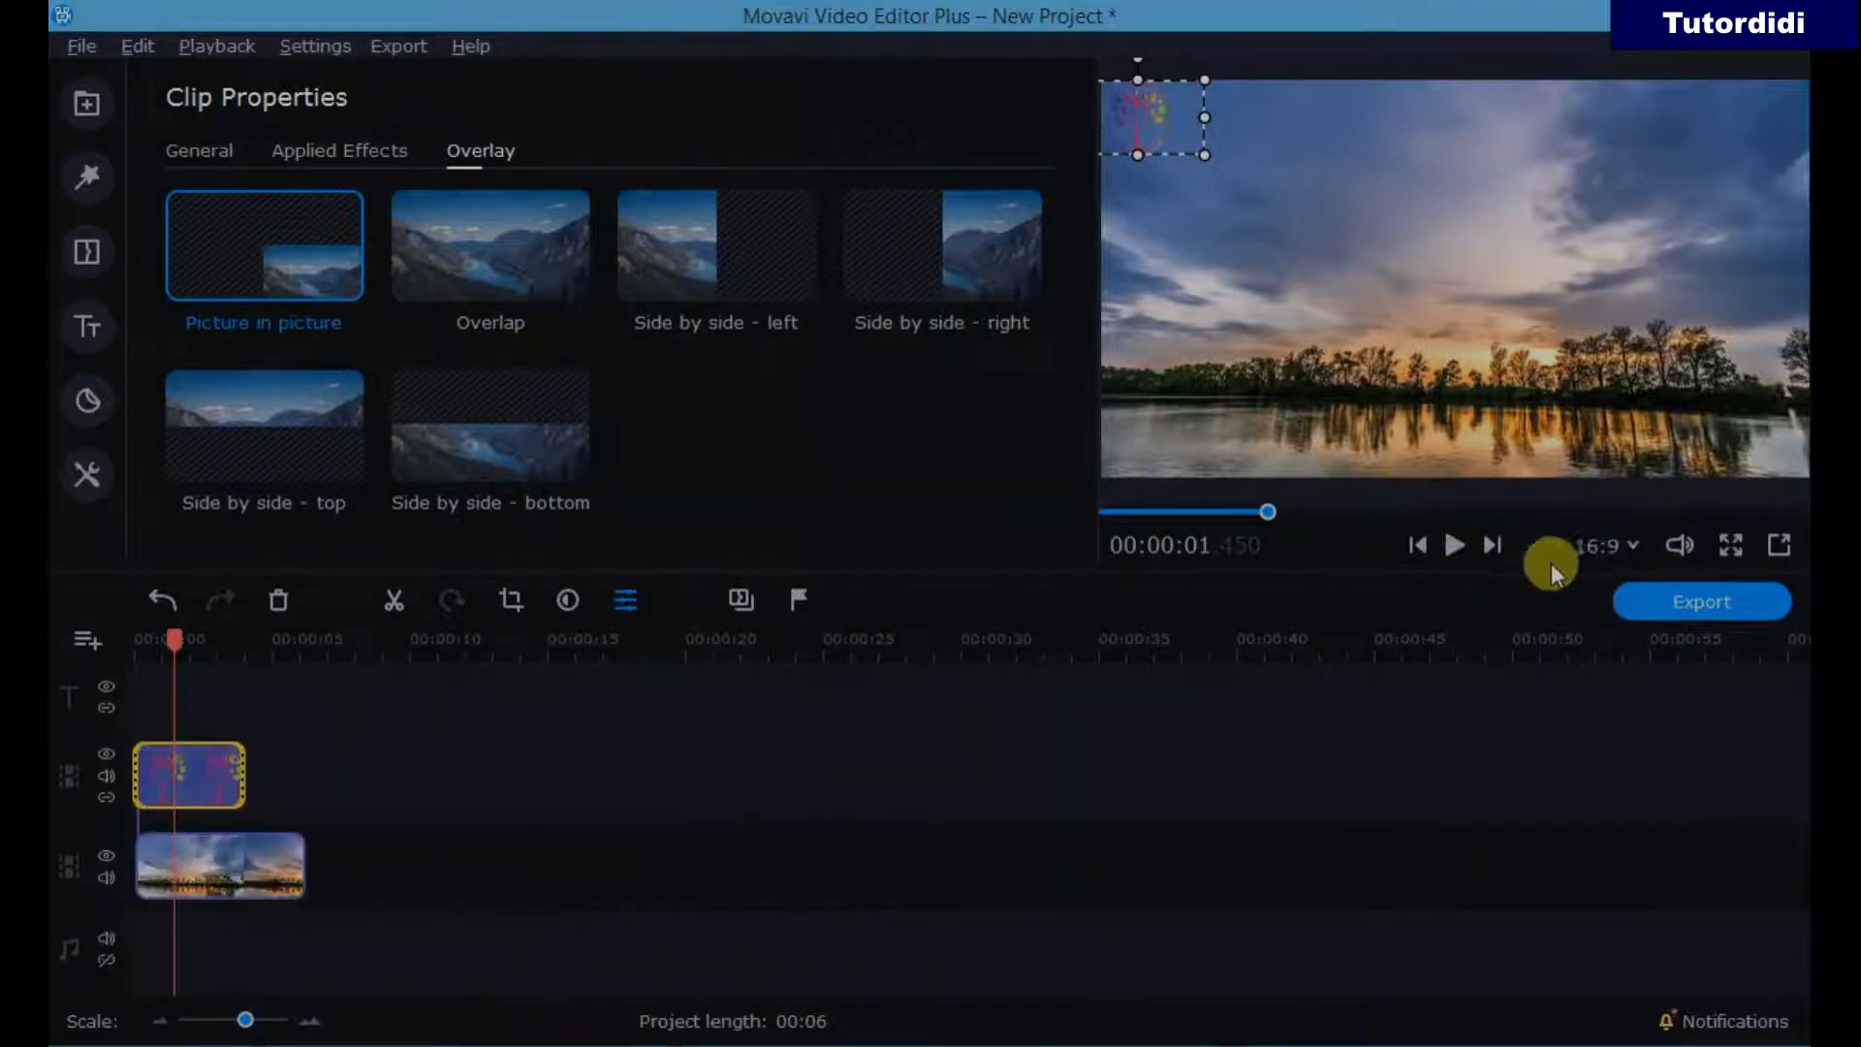
# - Play the project in a detached preview to check how long the tree logo stays on the video
pyautogui.click(1452, 545)
pyautogui.click(1468, 544)
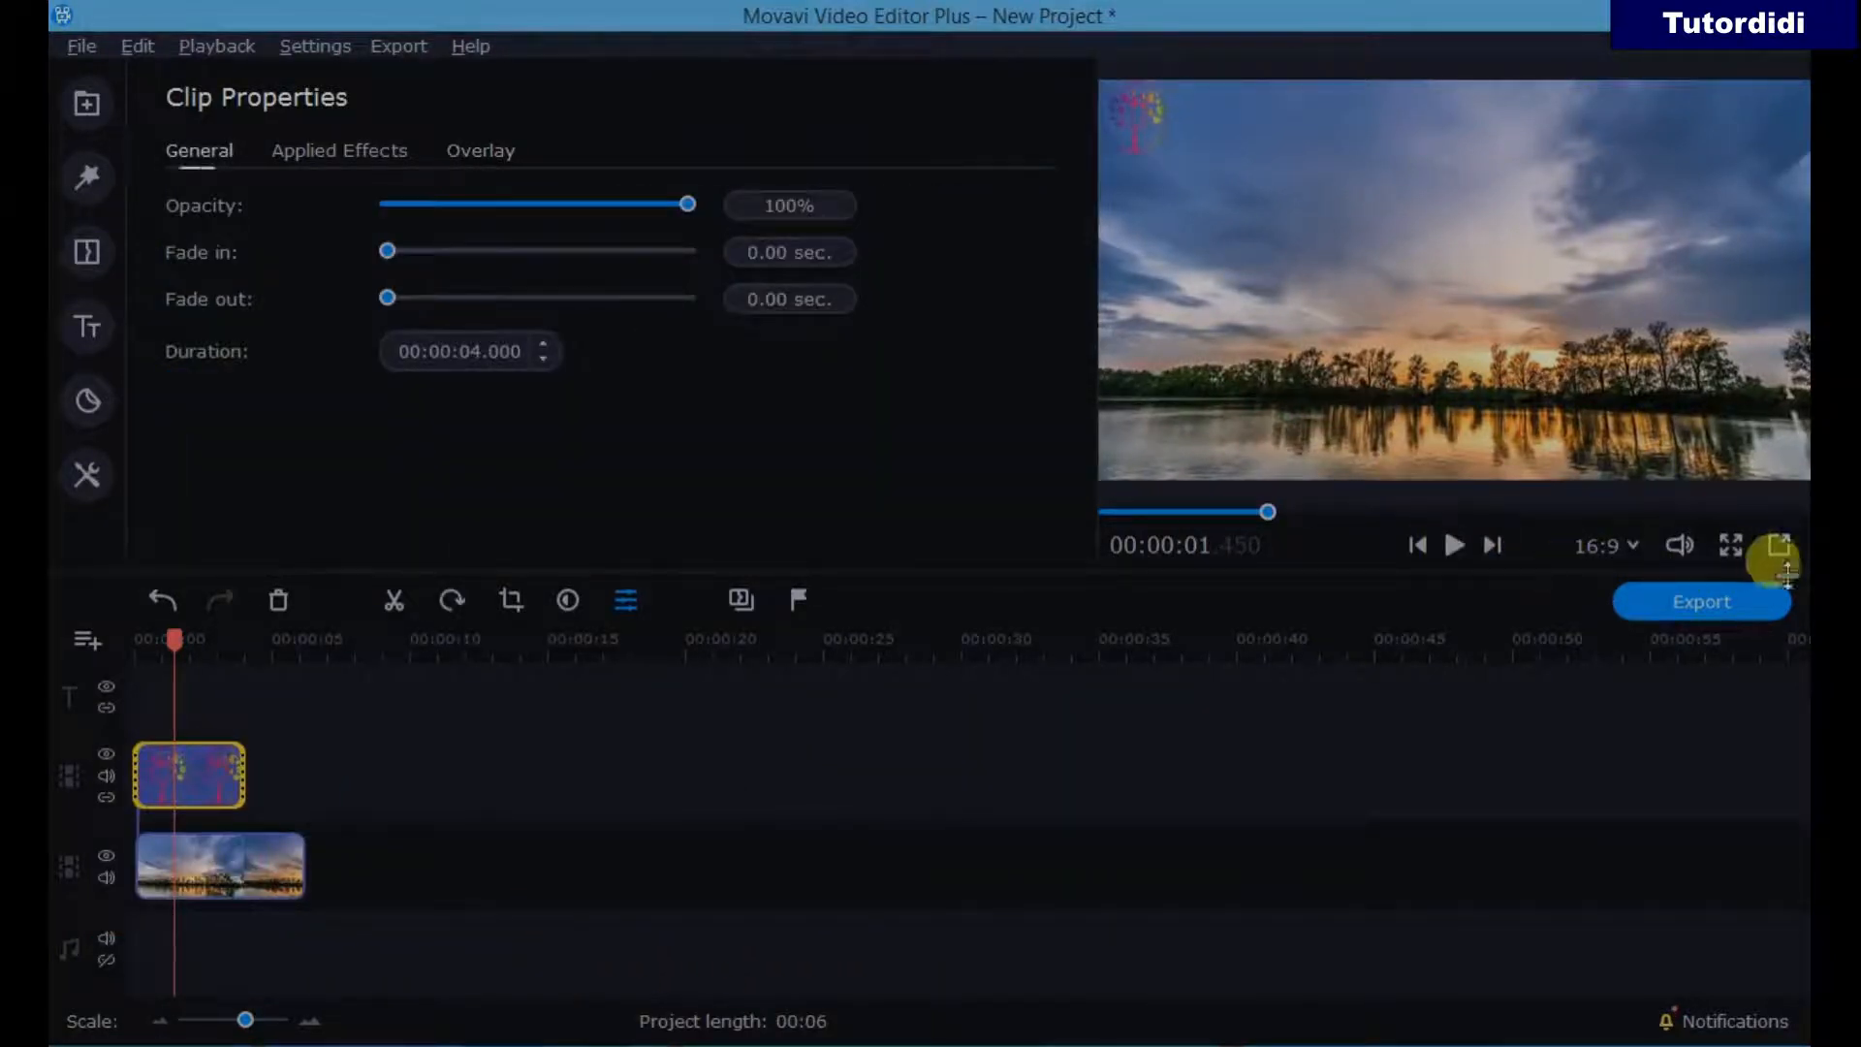
pyautogui.click(1781, 547)
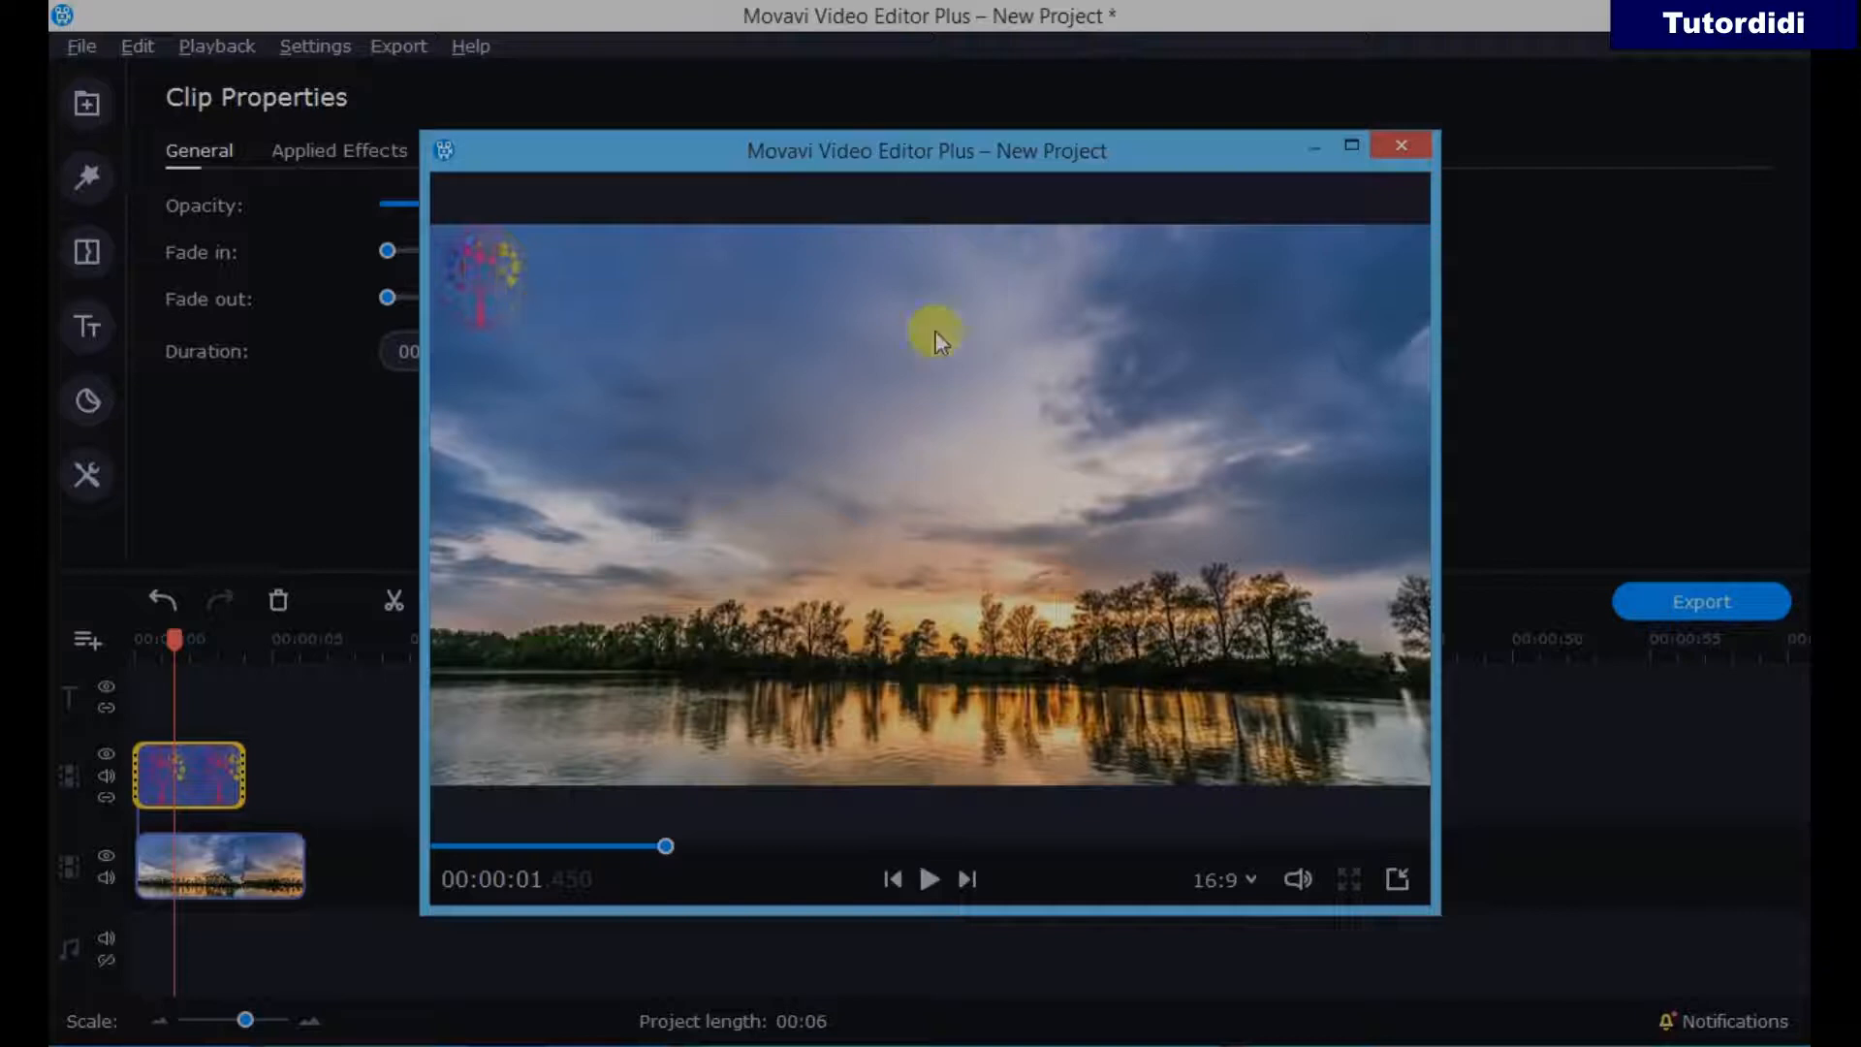
pyautogui.click(927, 880)
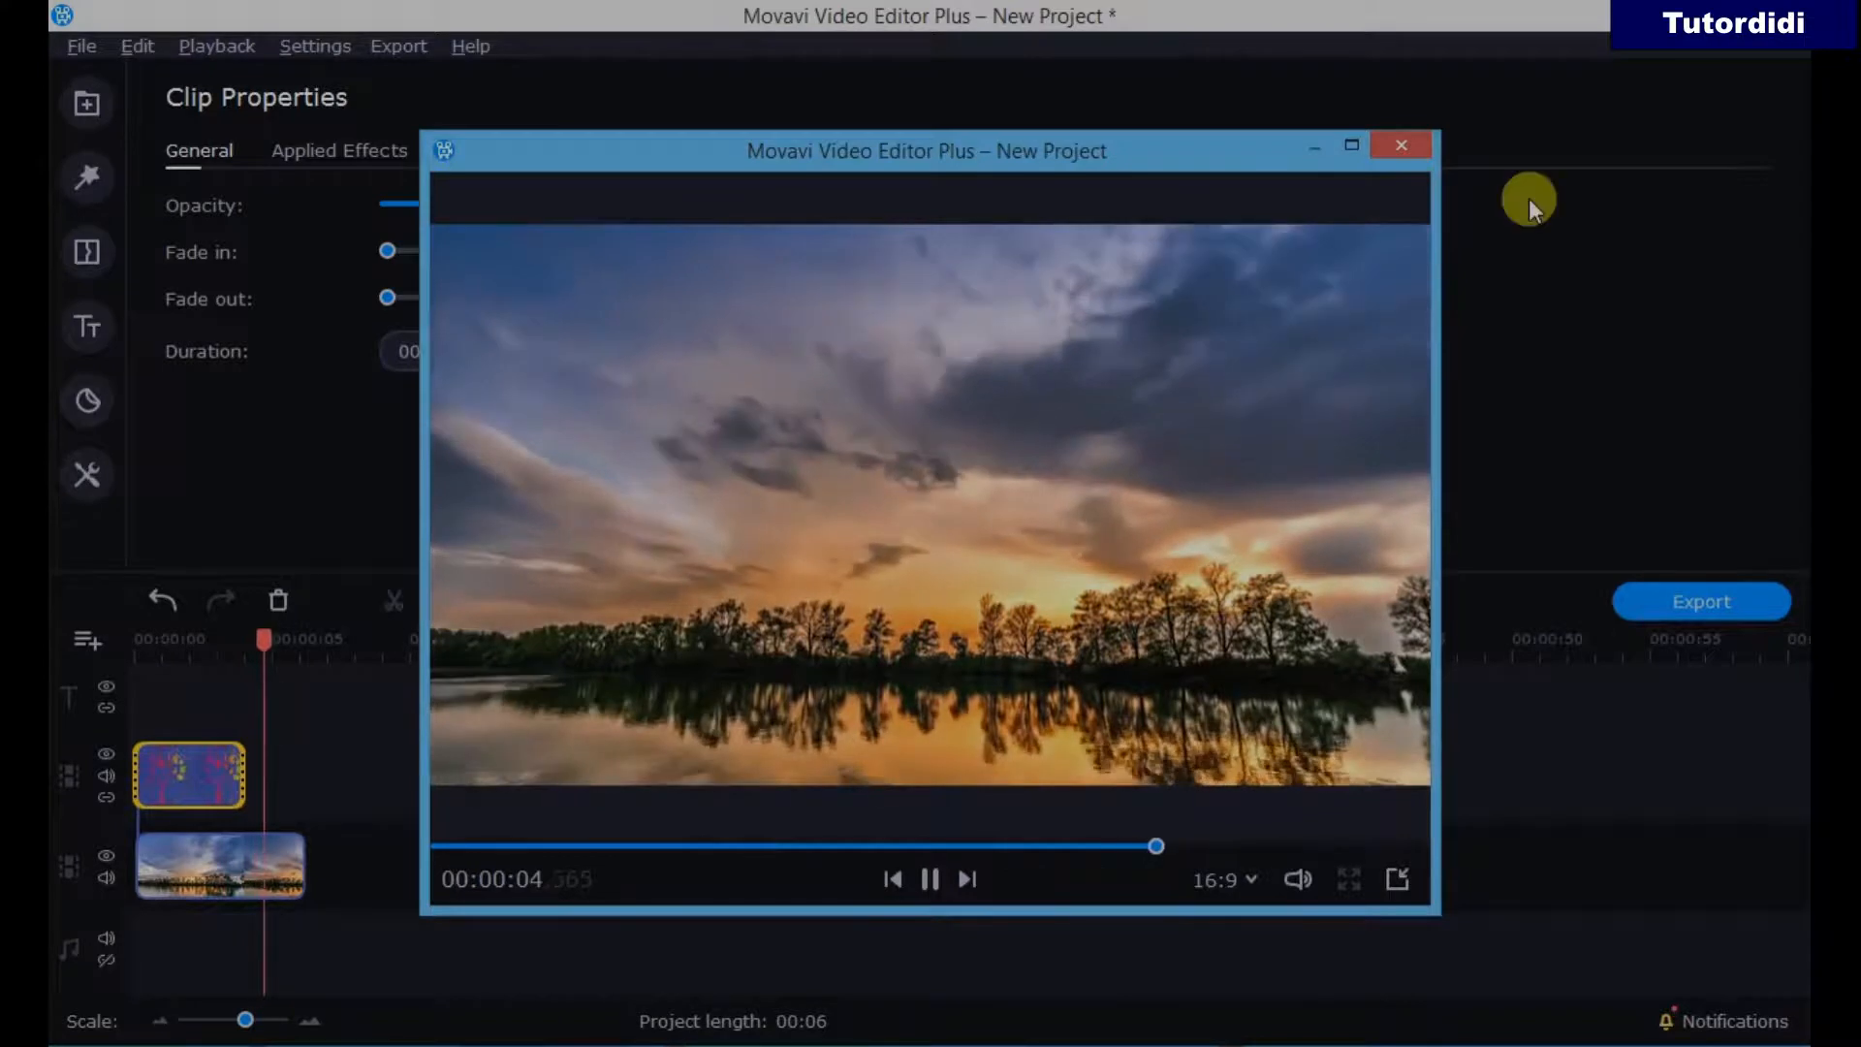
pyautogui.click(1403, 151)
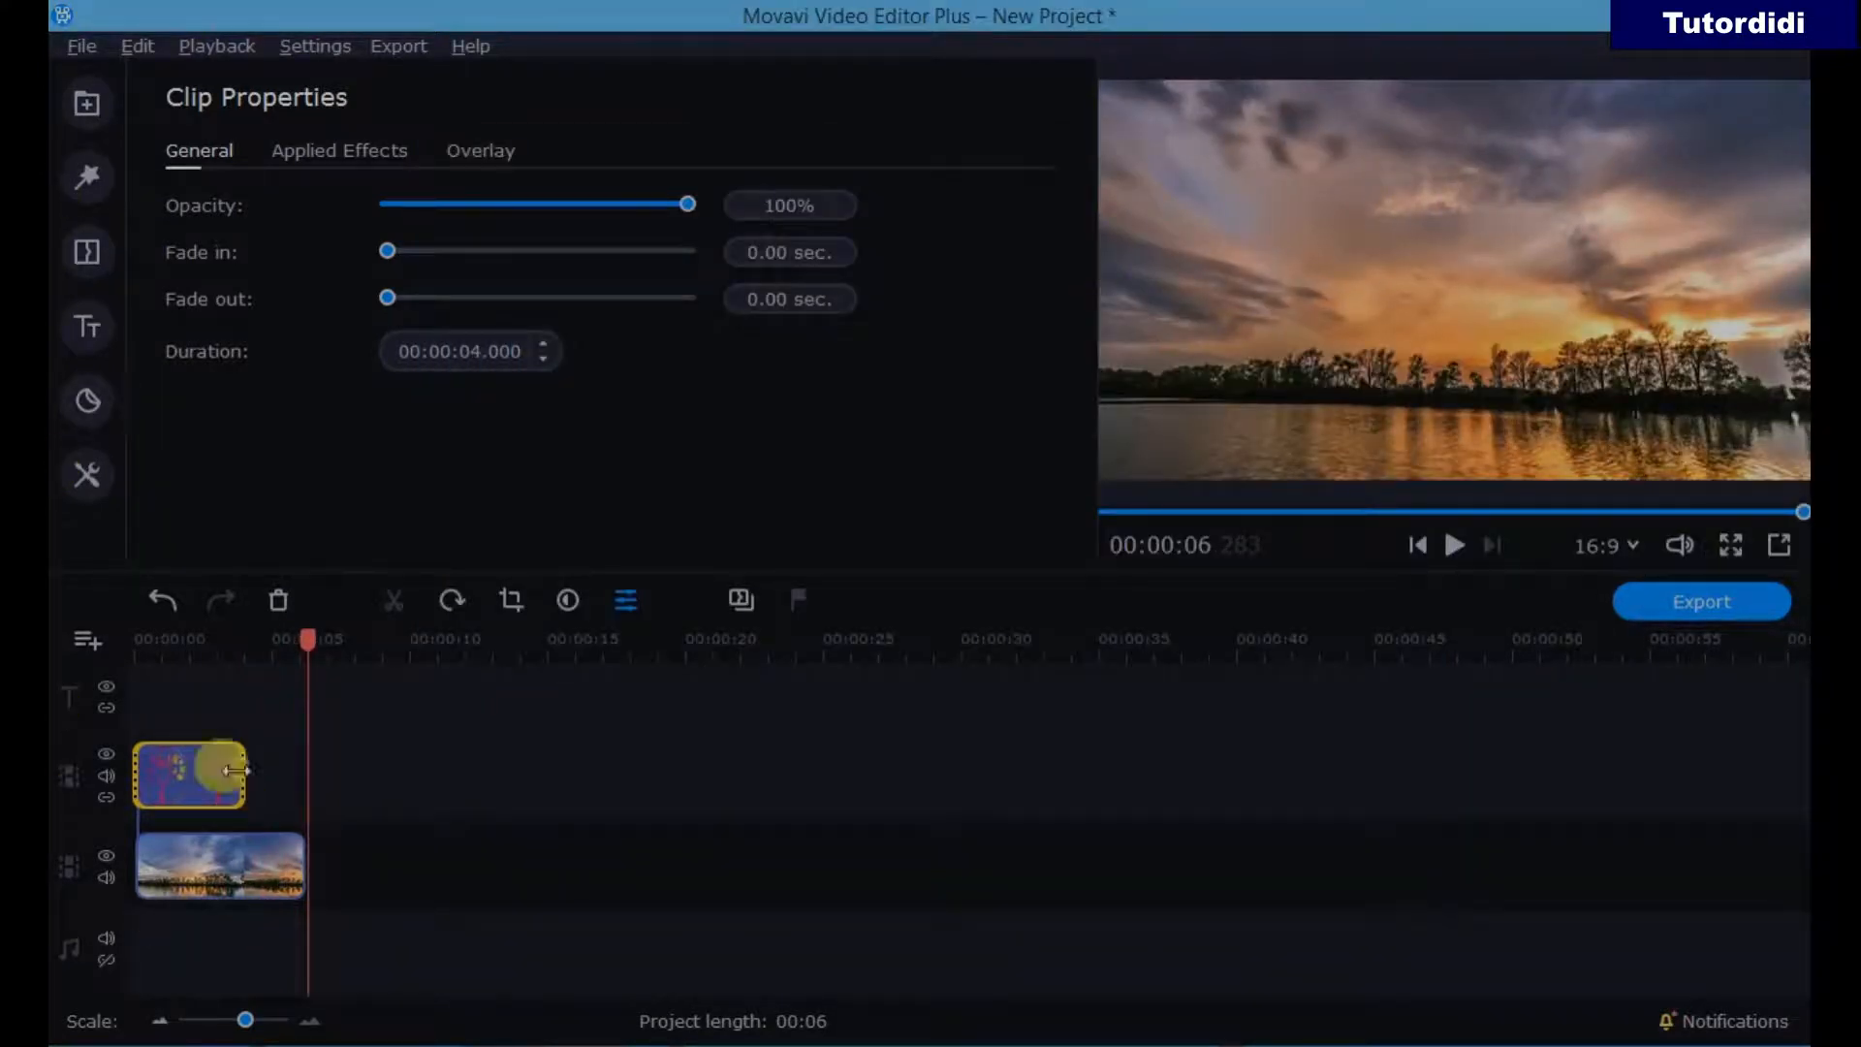
# - Extend the tree logo clip to 00:00:06.283 so it matches the timelapse length, and preview it from the start
pyautogui.click(163, 749)
pyautogui.moveTo(243, 782); pyautogui.dragTo(292, 790)
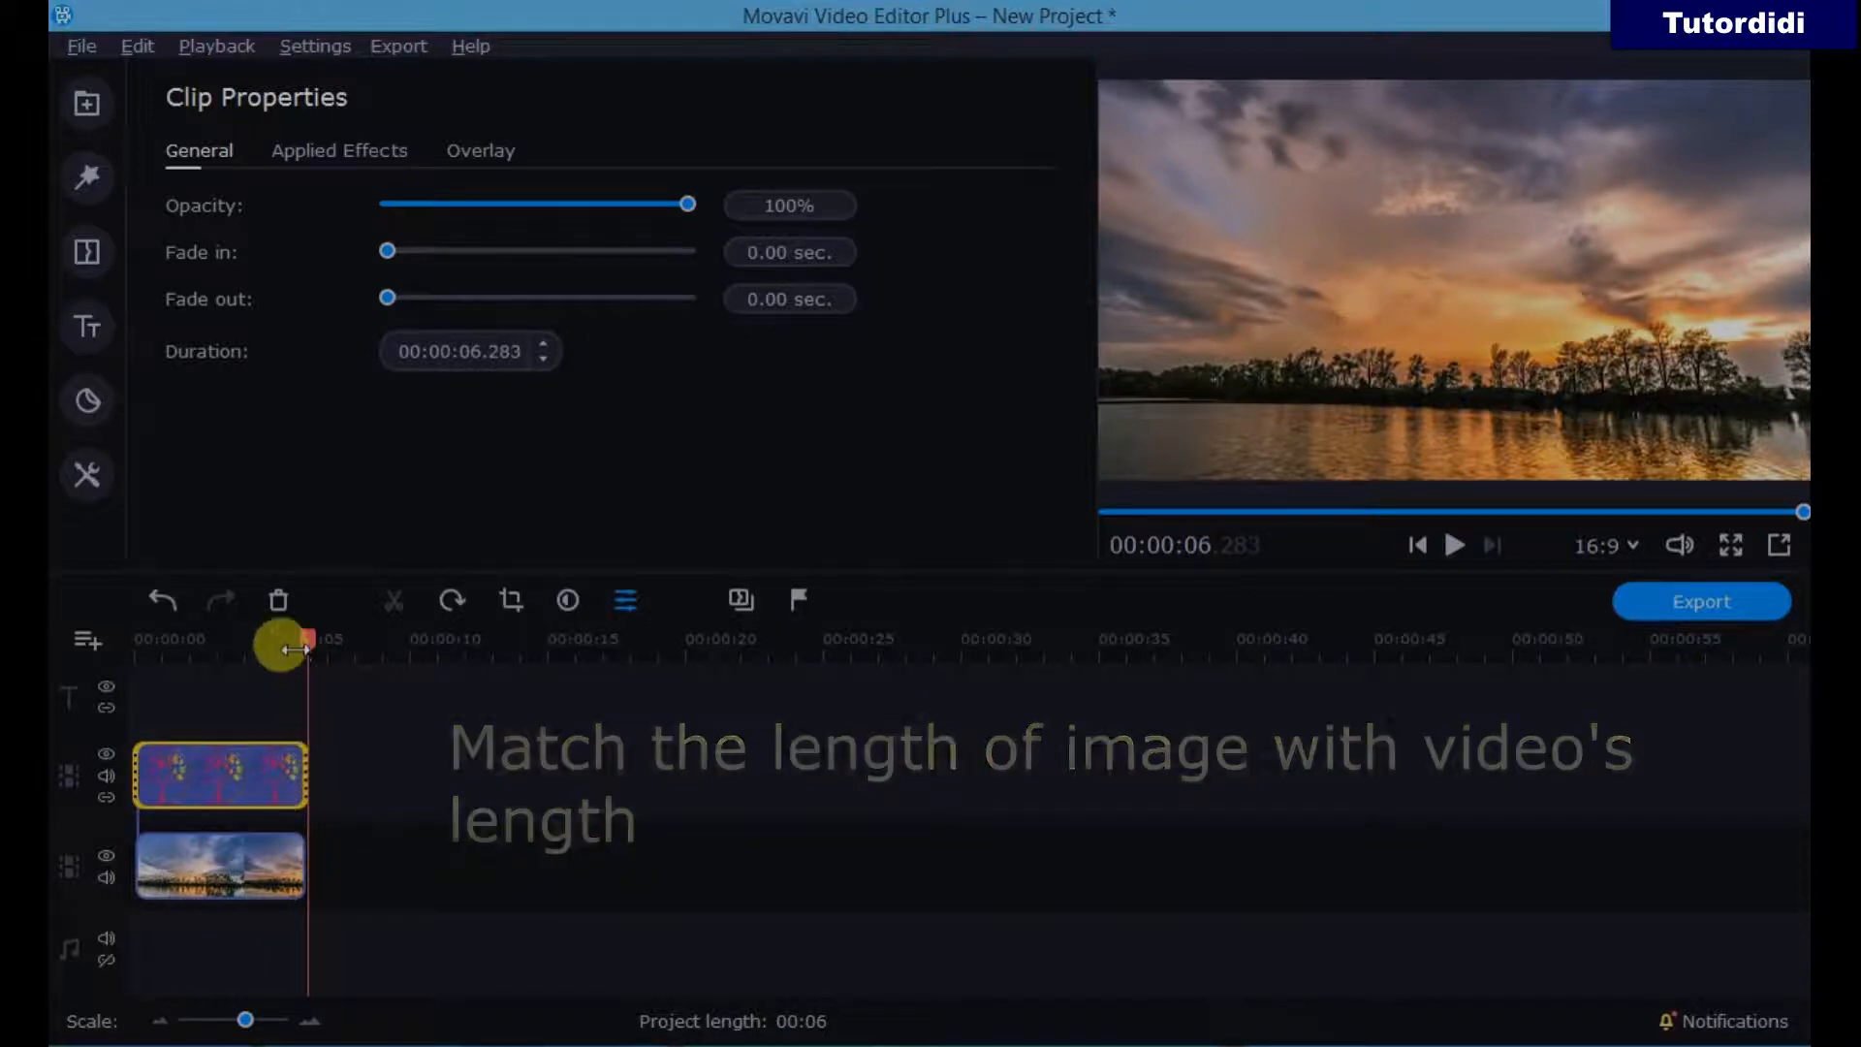
pyautogui.moveTo(295, 638); pyautogui.dragTo(67, 586)
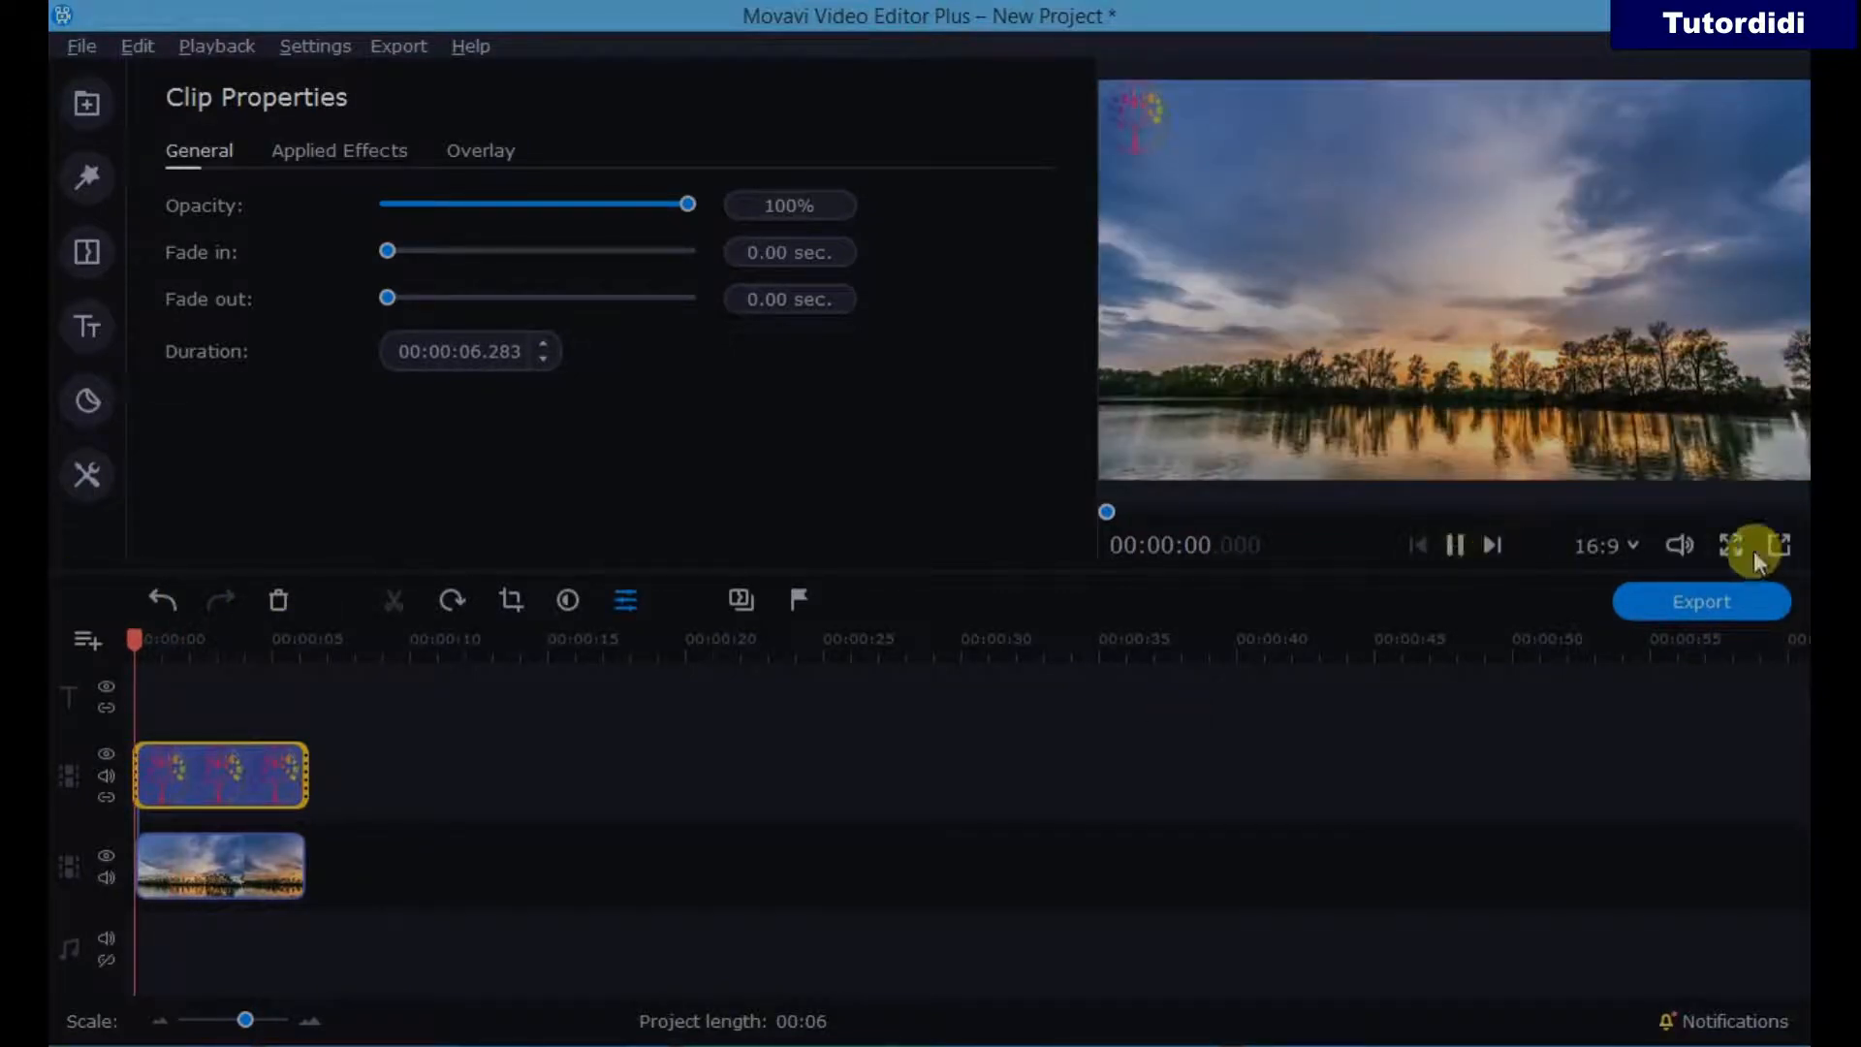
pyautogui.click(1780, 546)
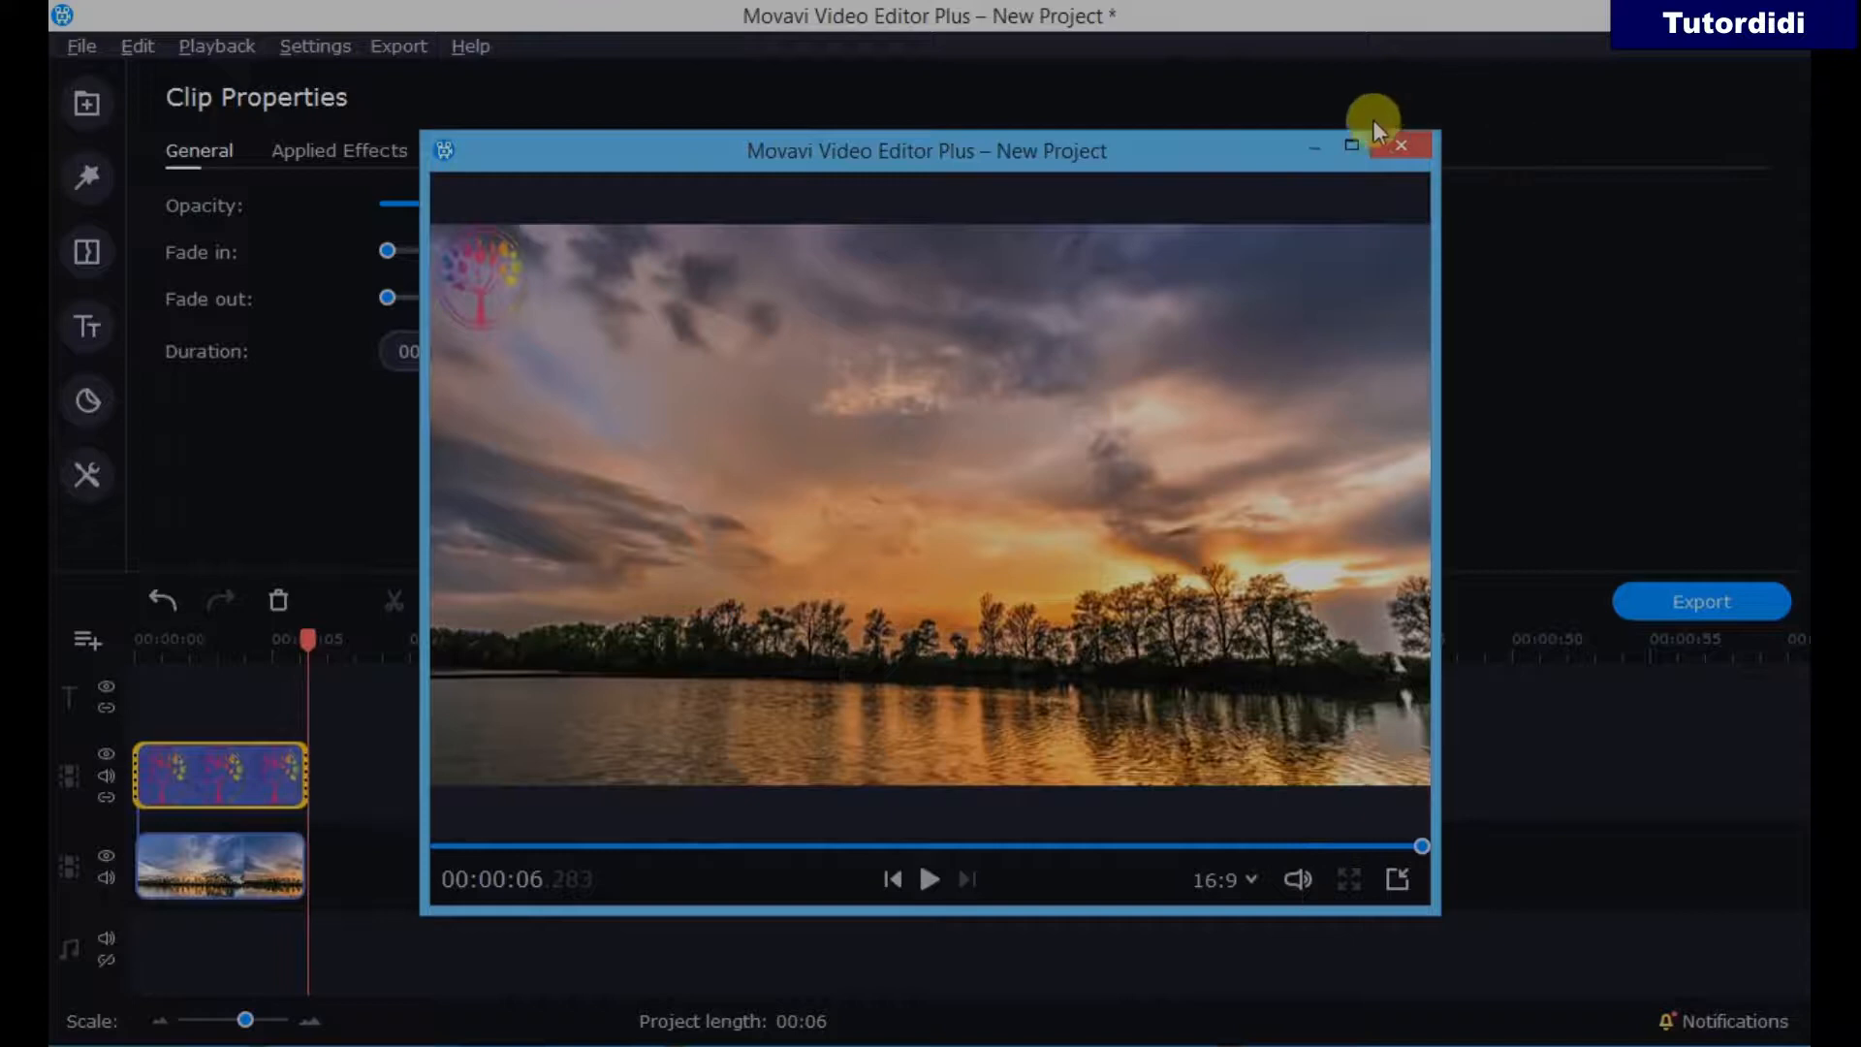
pyautogui.click(1405, 145)
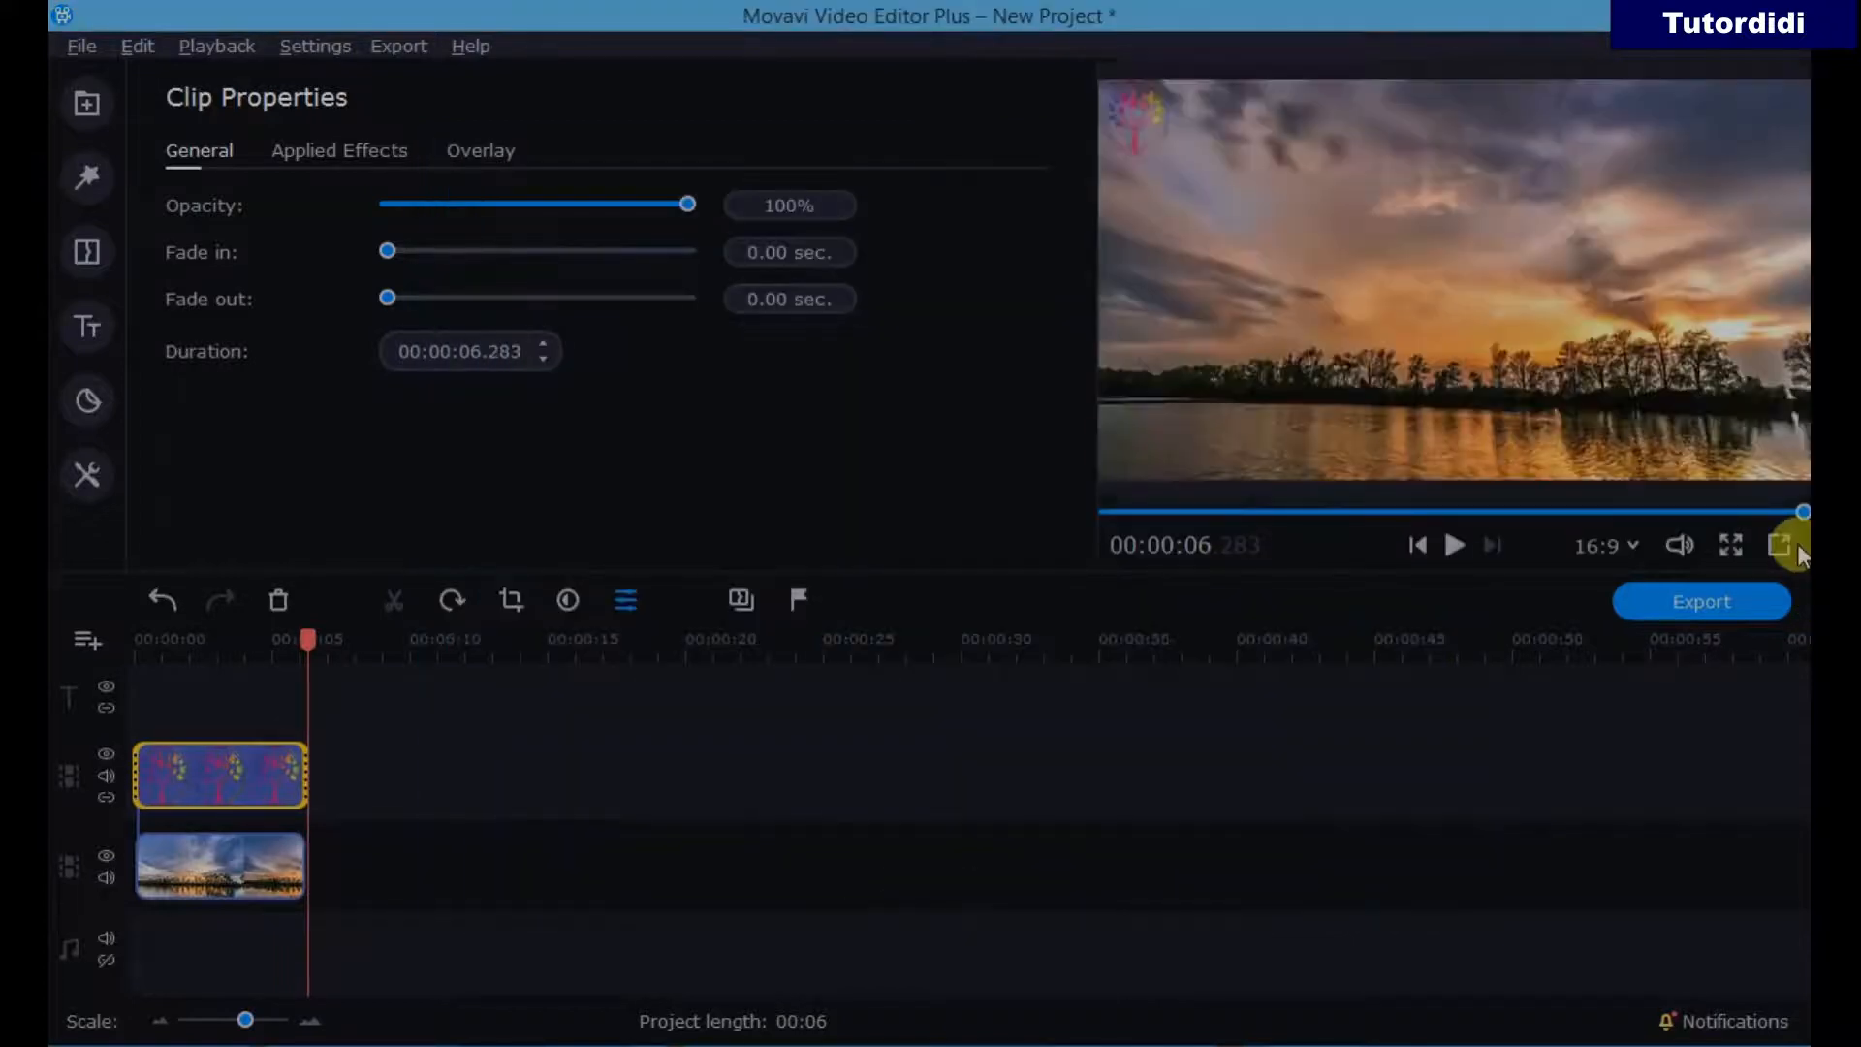
# - Add one more video track and place shark-3294777_1920.png at its start, above the tree logo clip
pyautogui.click(103, 102)
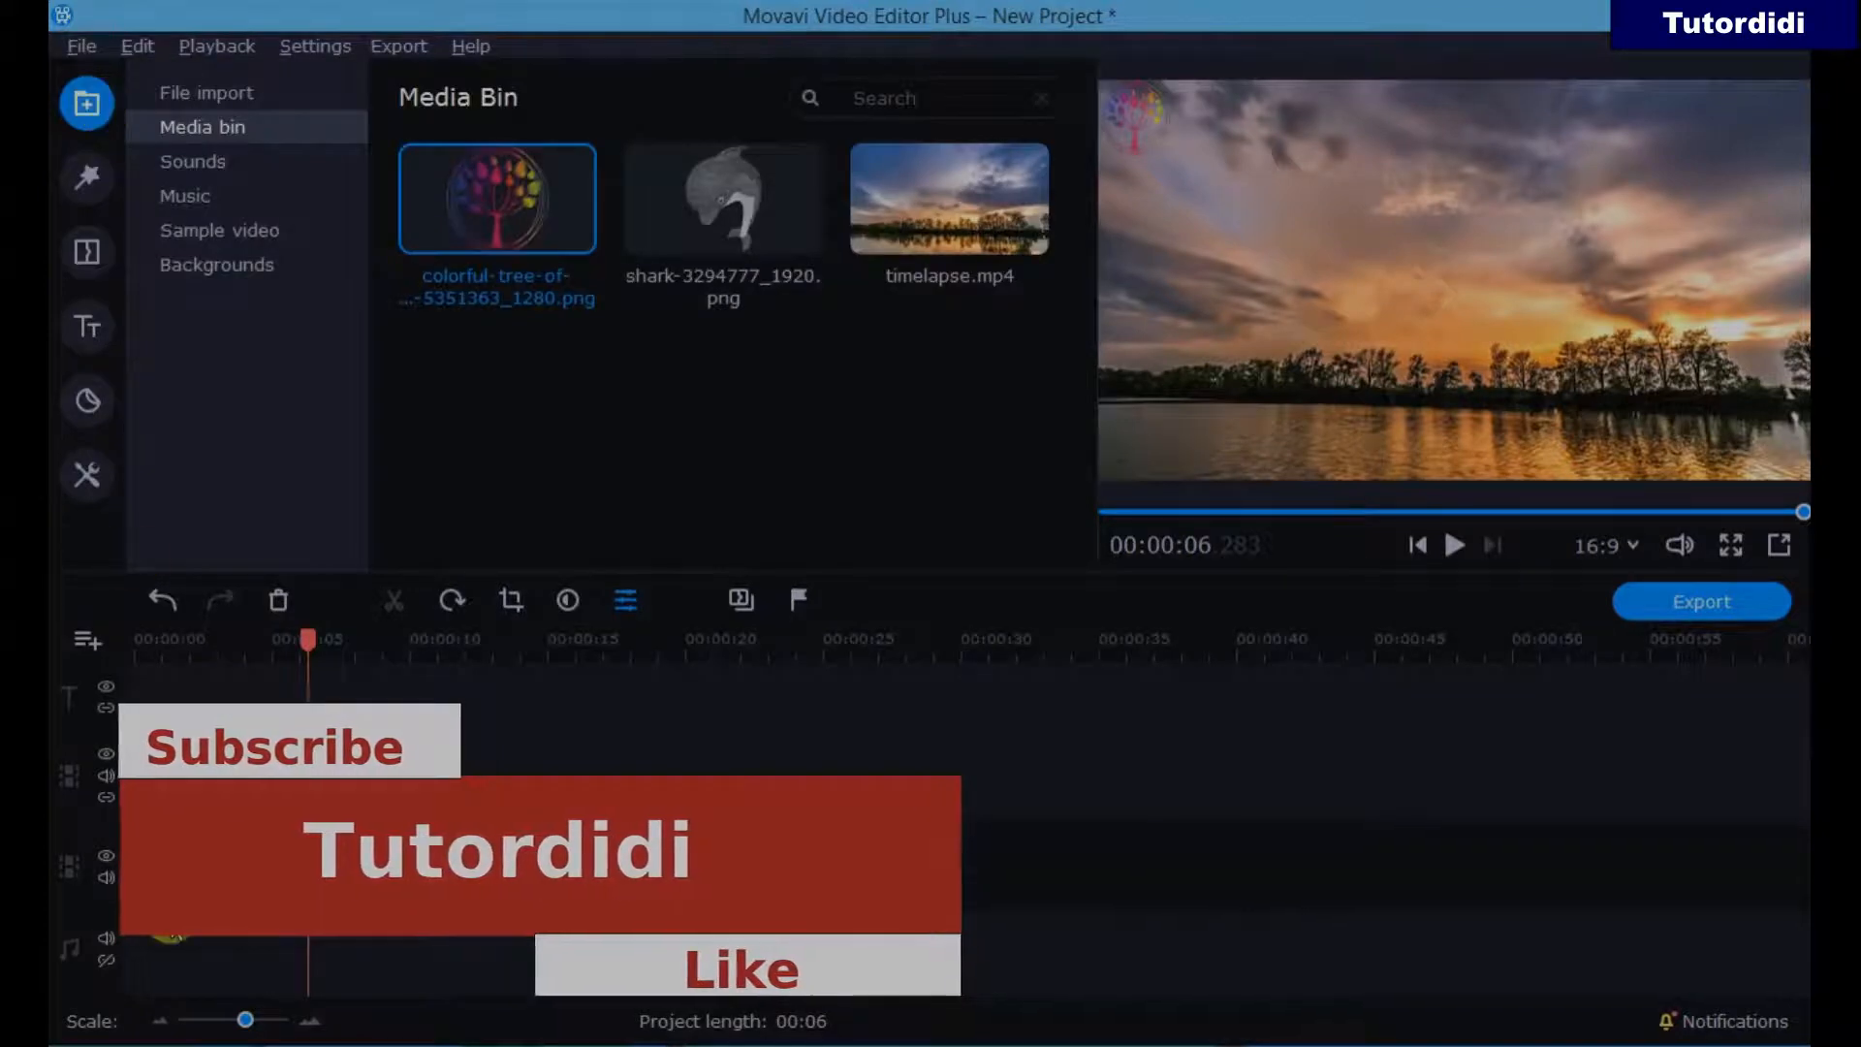
pyautogui.click(205, 833)
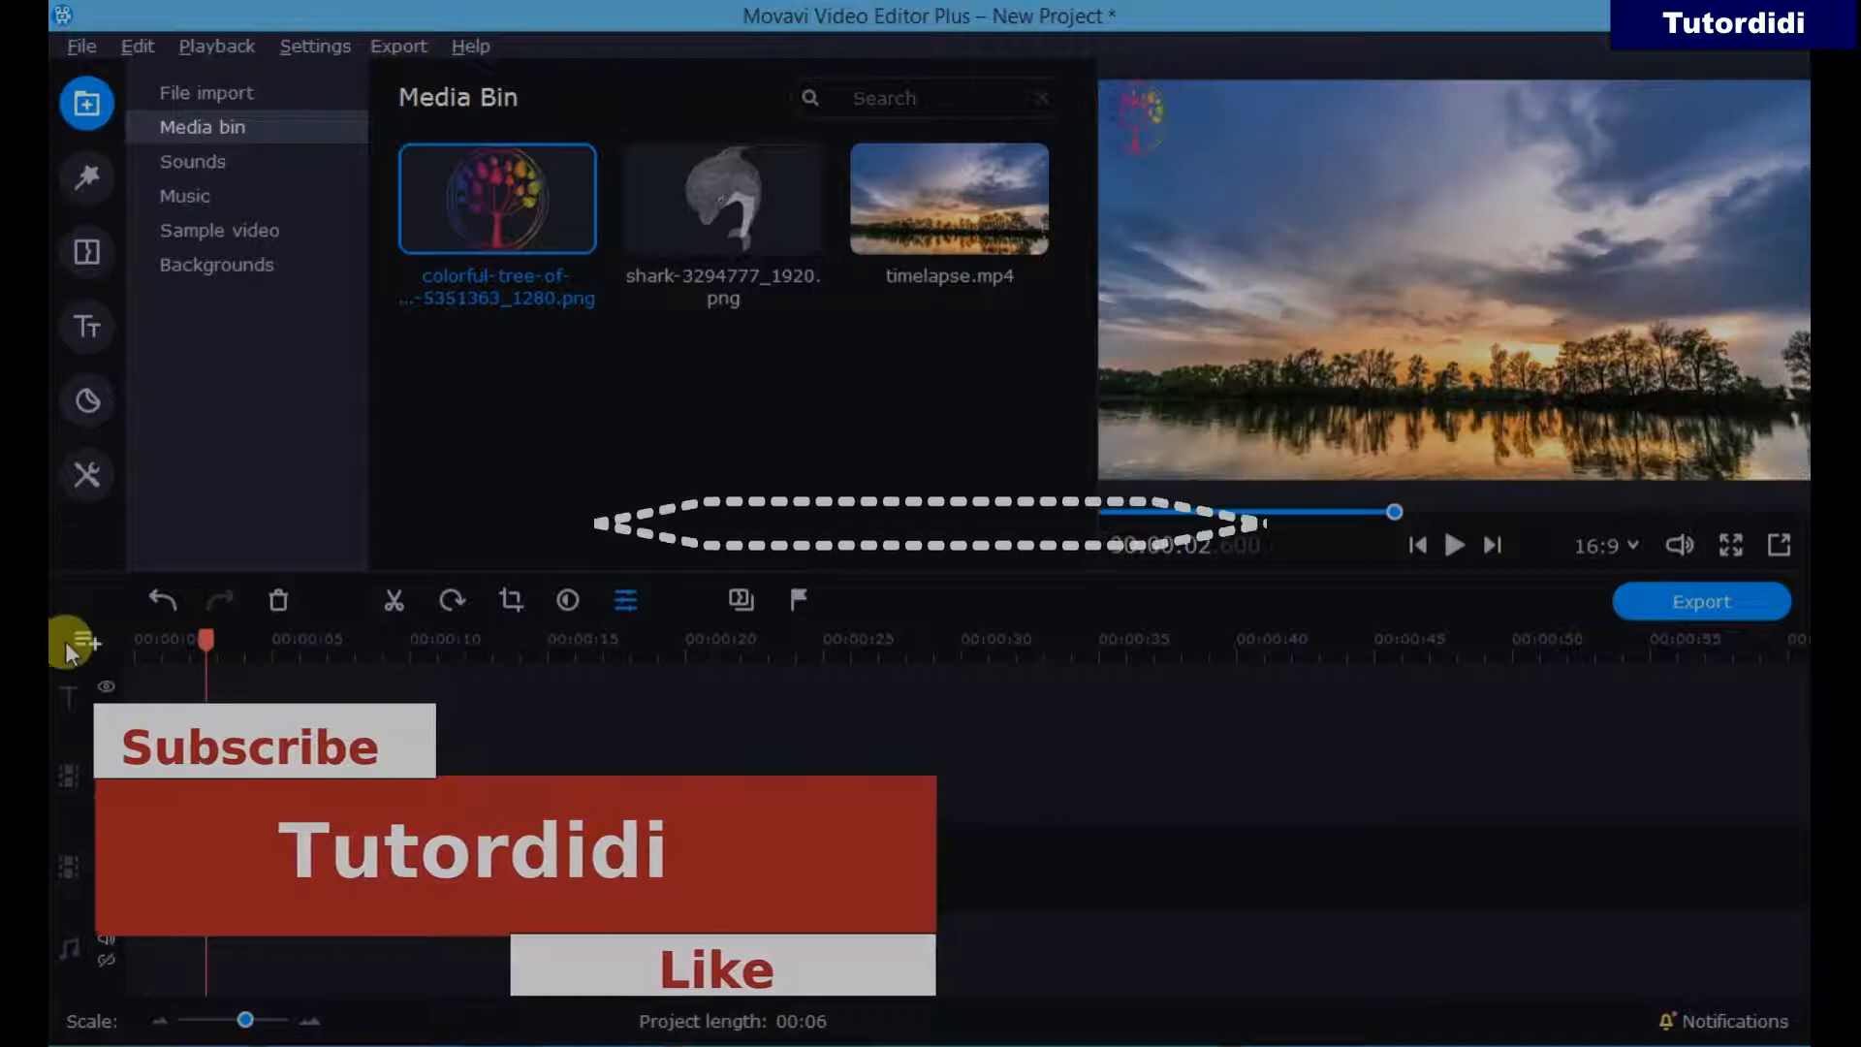
pyautogui.click(83, 639)
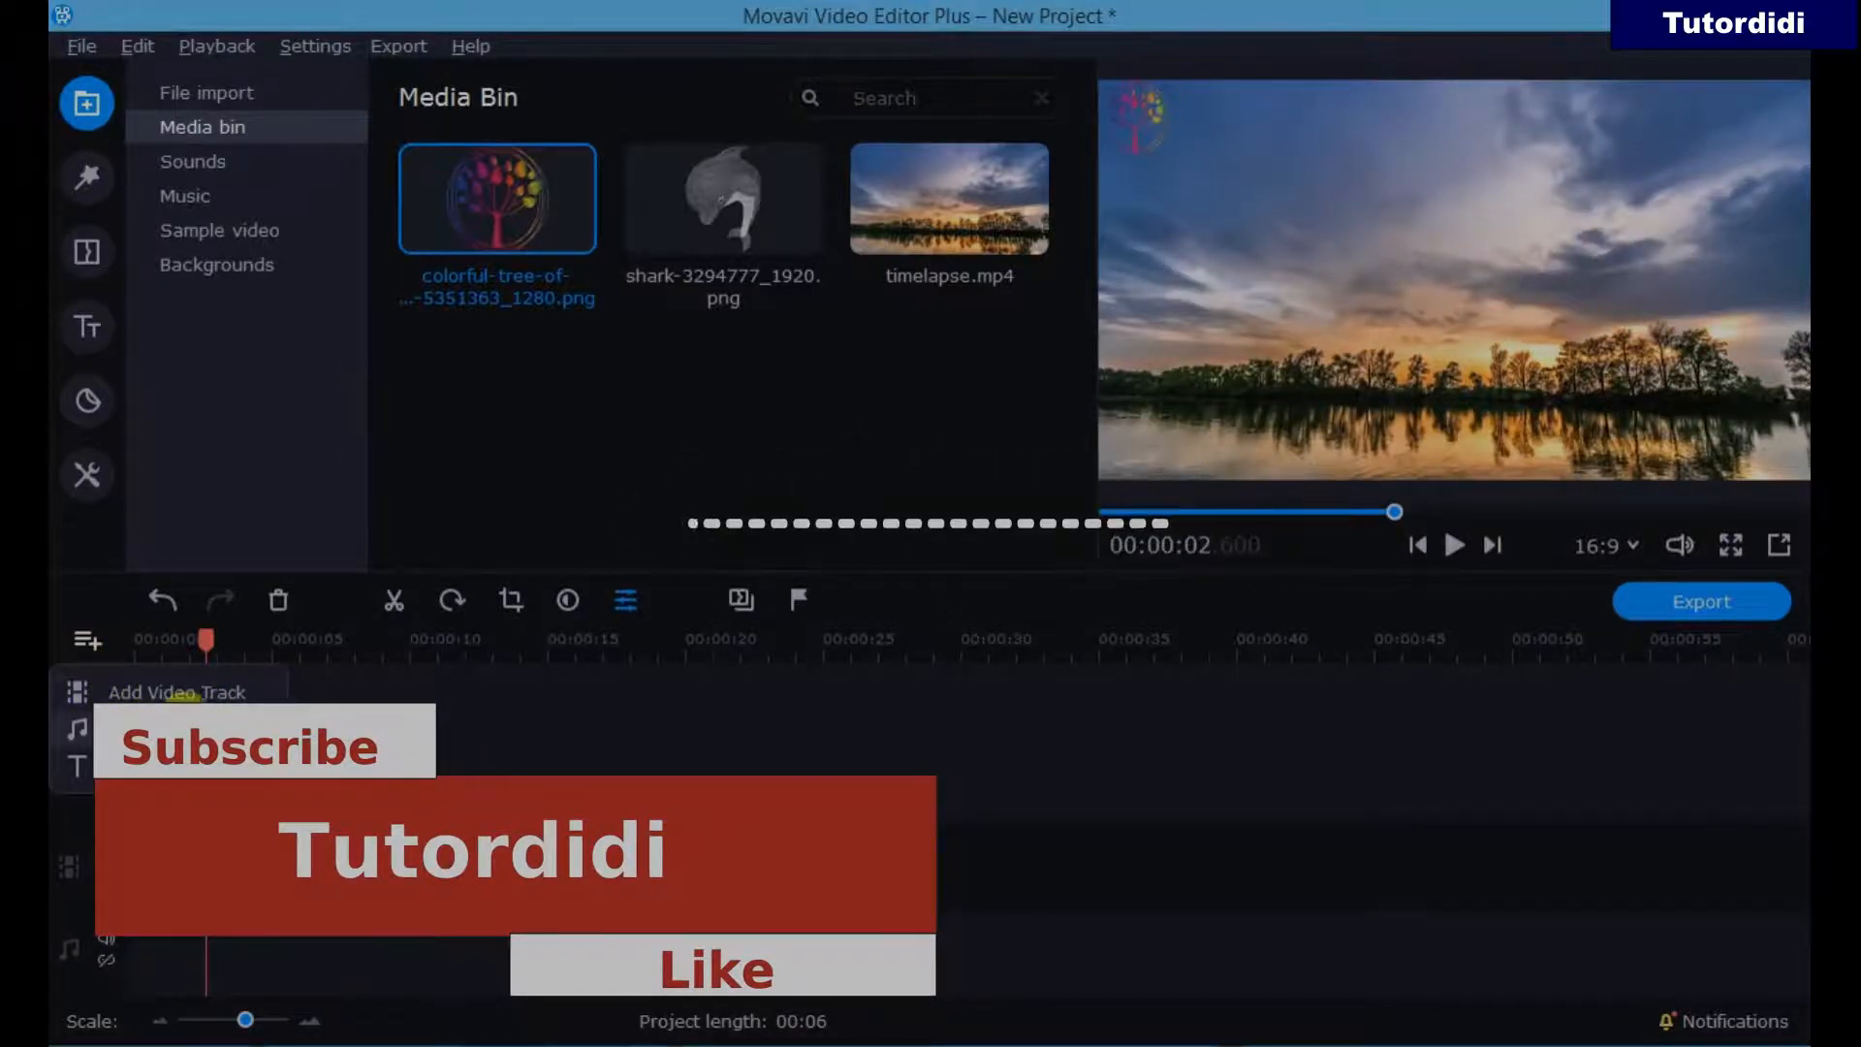
pyautogui.click(209, 692)
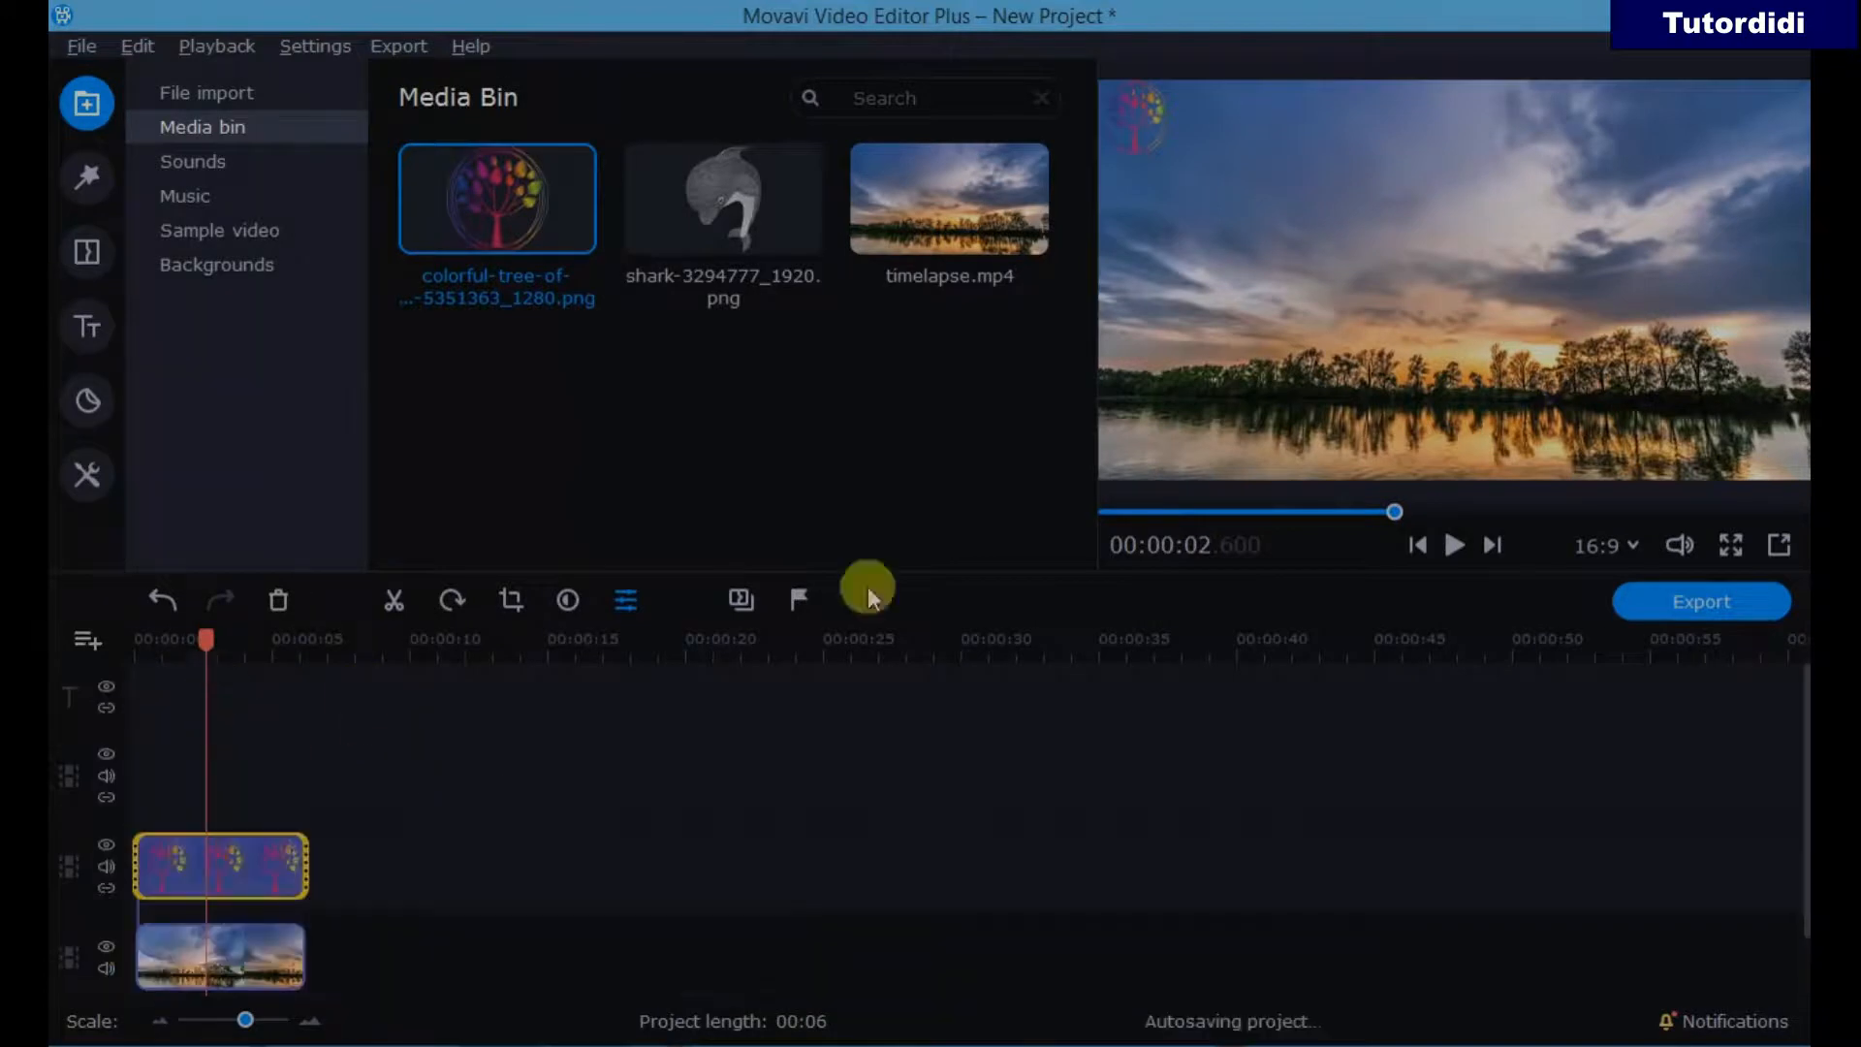
pyautogui.moveTo(768, 232); pyautogui.dragTo(126, 742)
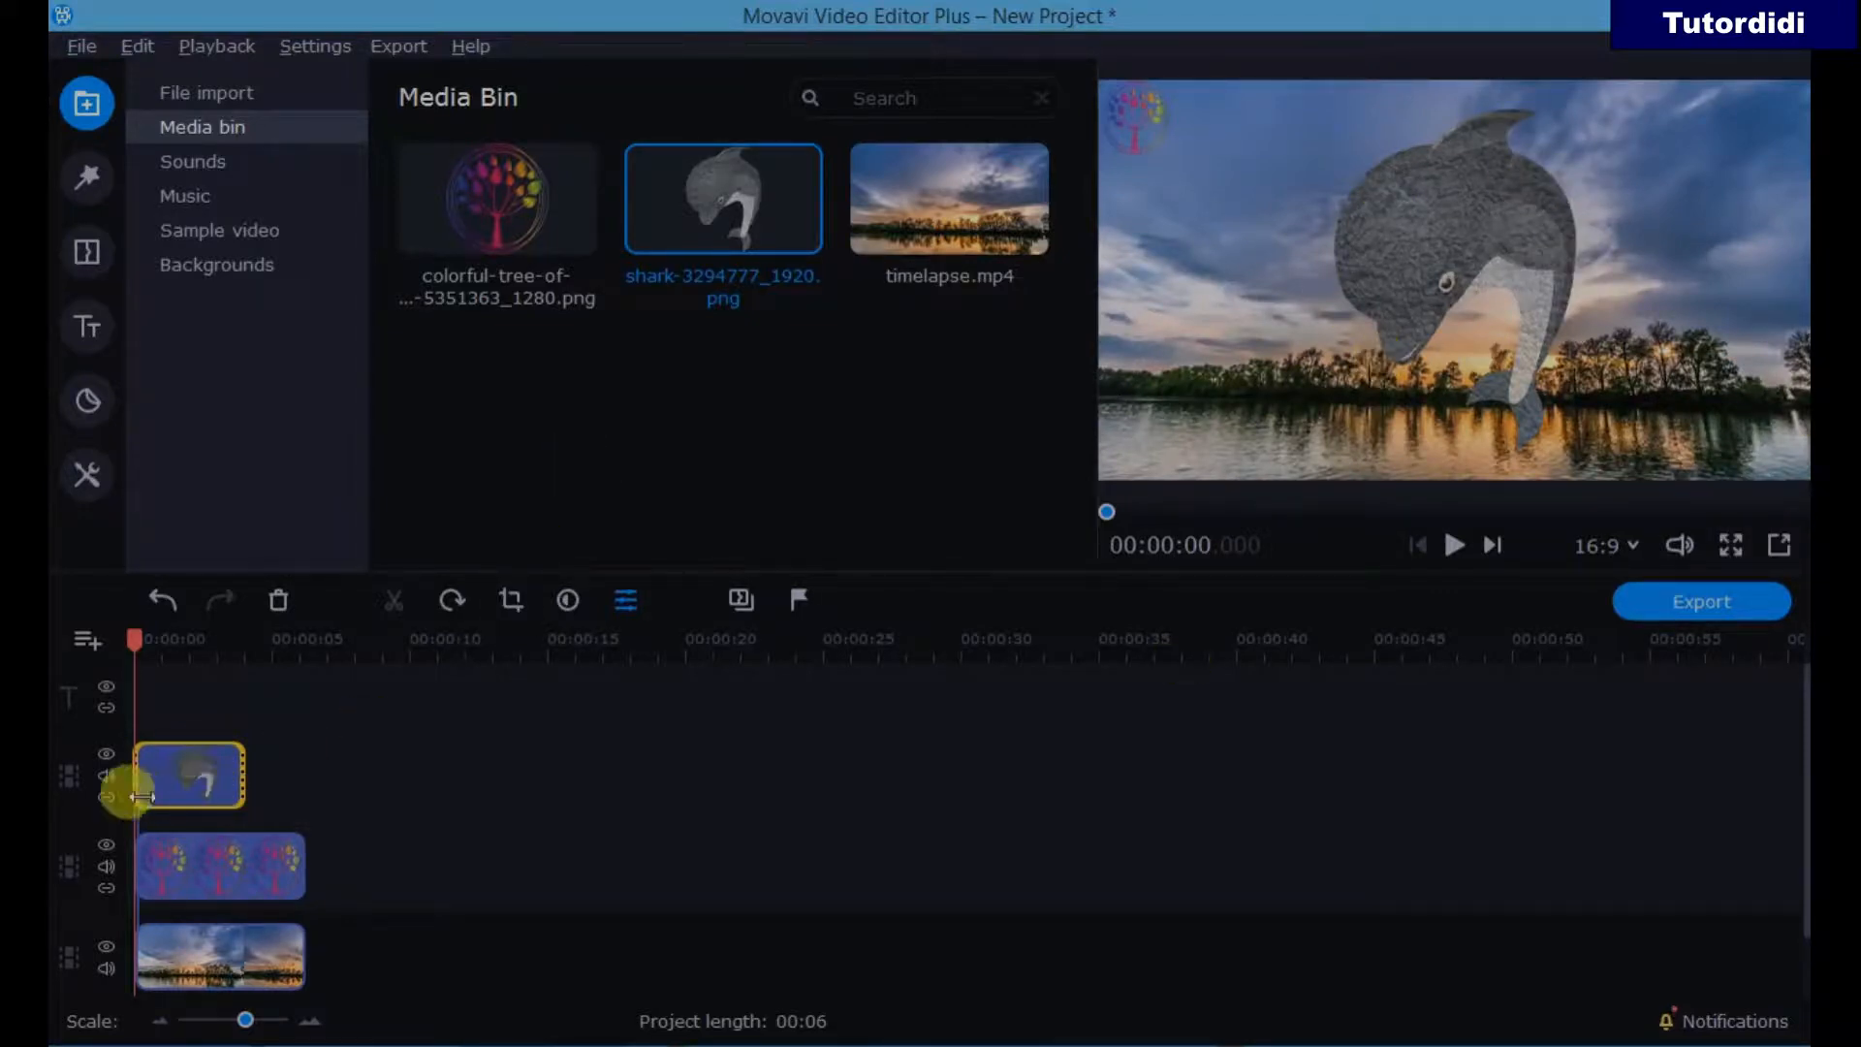
# - Apply the Picture in picture overlay to the shark image clip
pyautogui.click(189, 748)
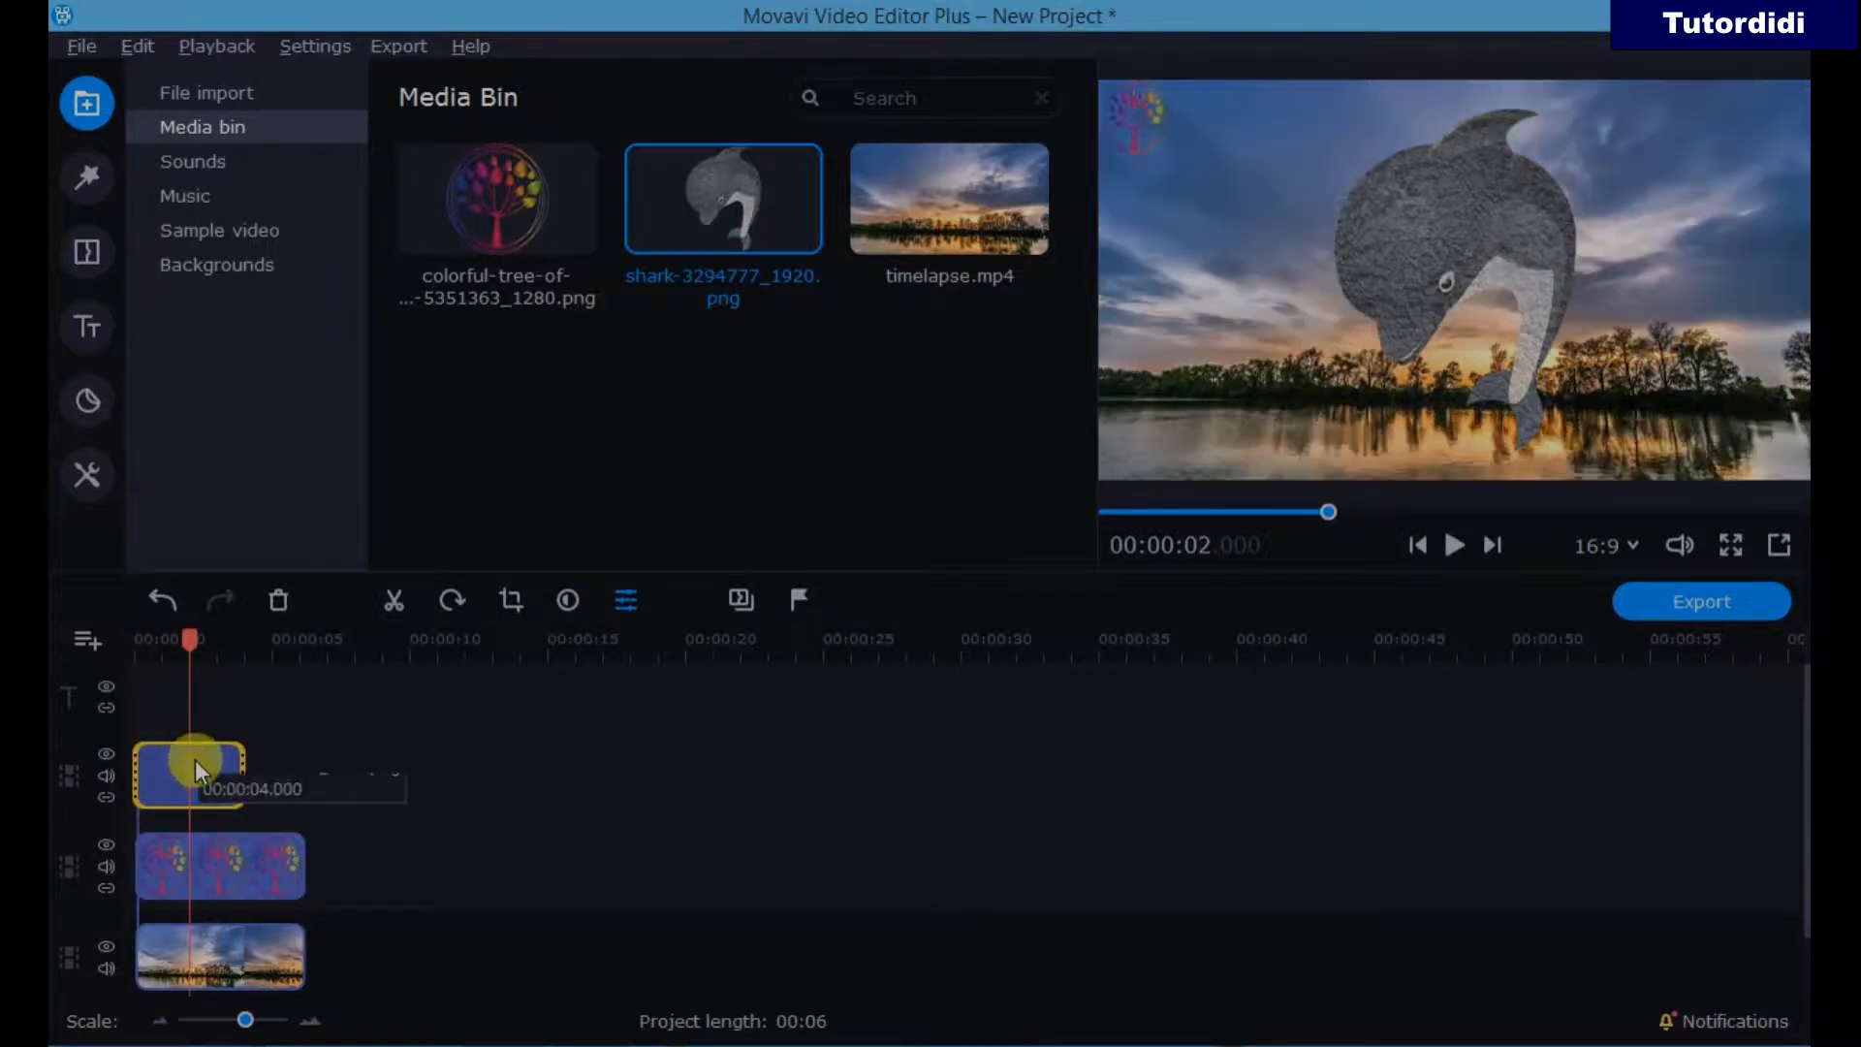
pyautogui.click(194, 759)
pyautogui.doubleClick(197, 765)
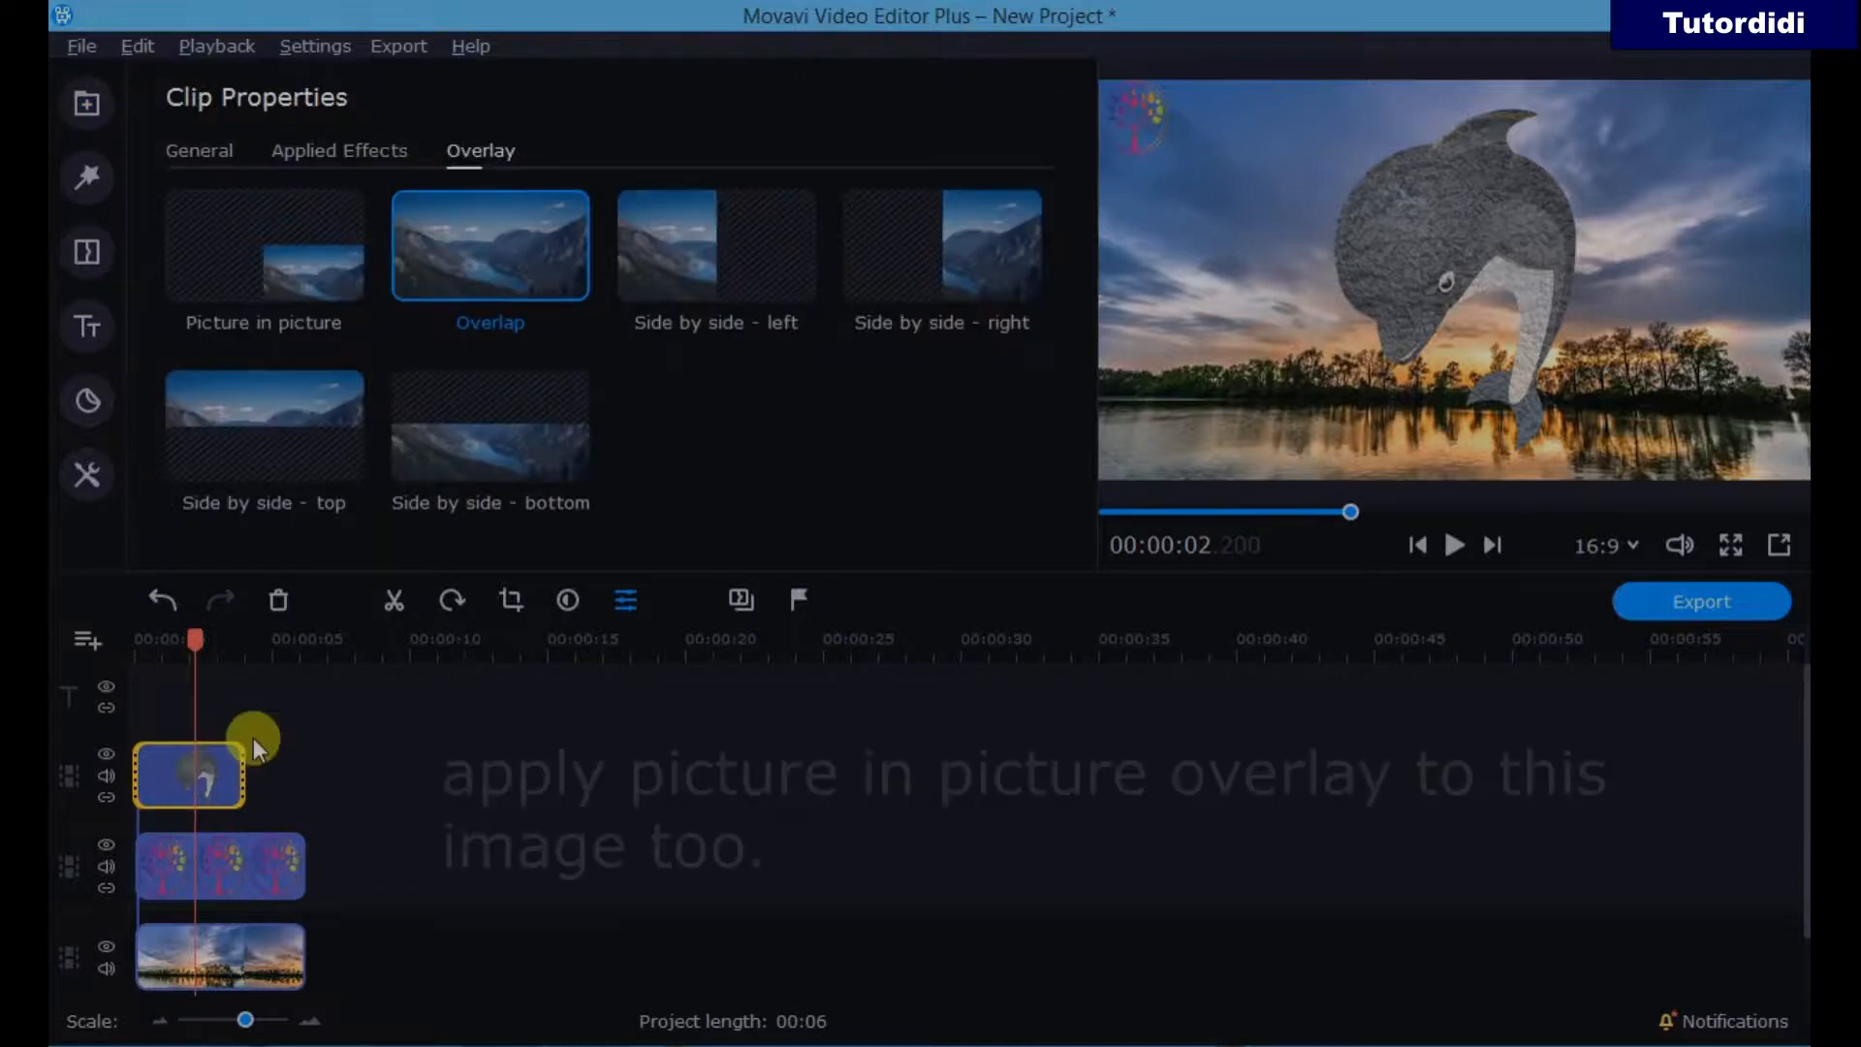
pyautogui.click(333, 299)
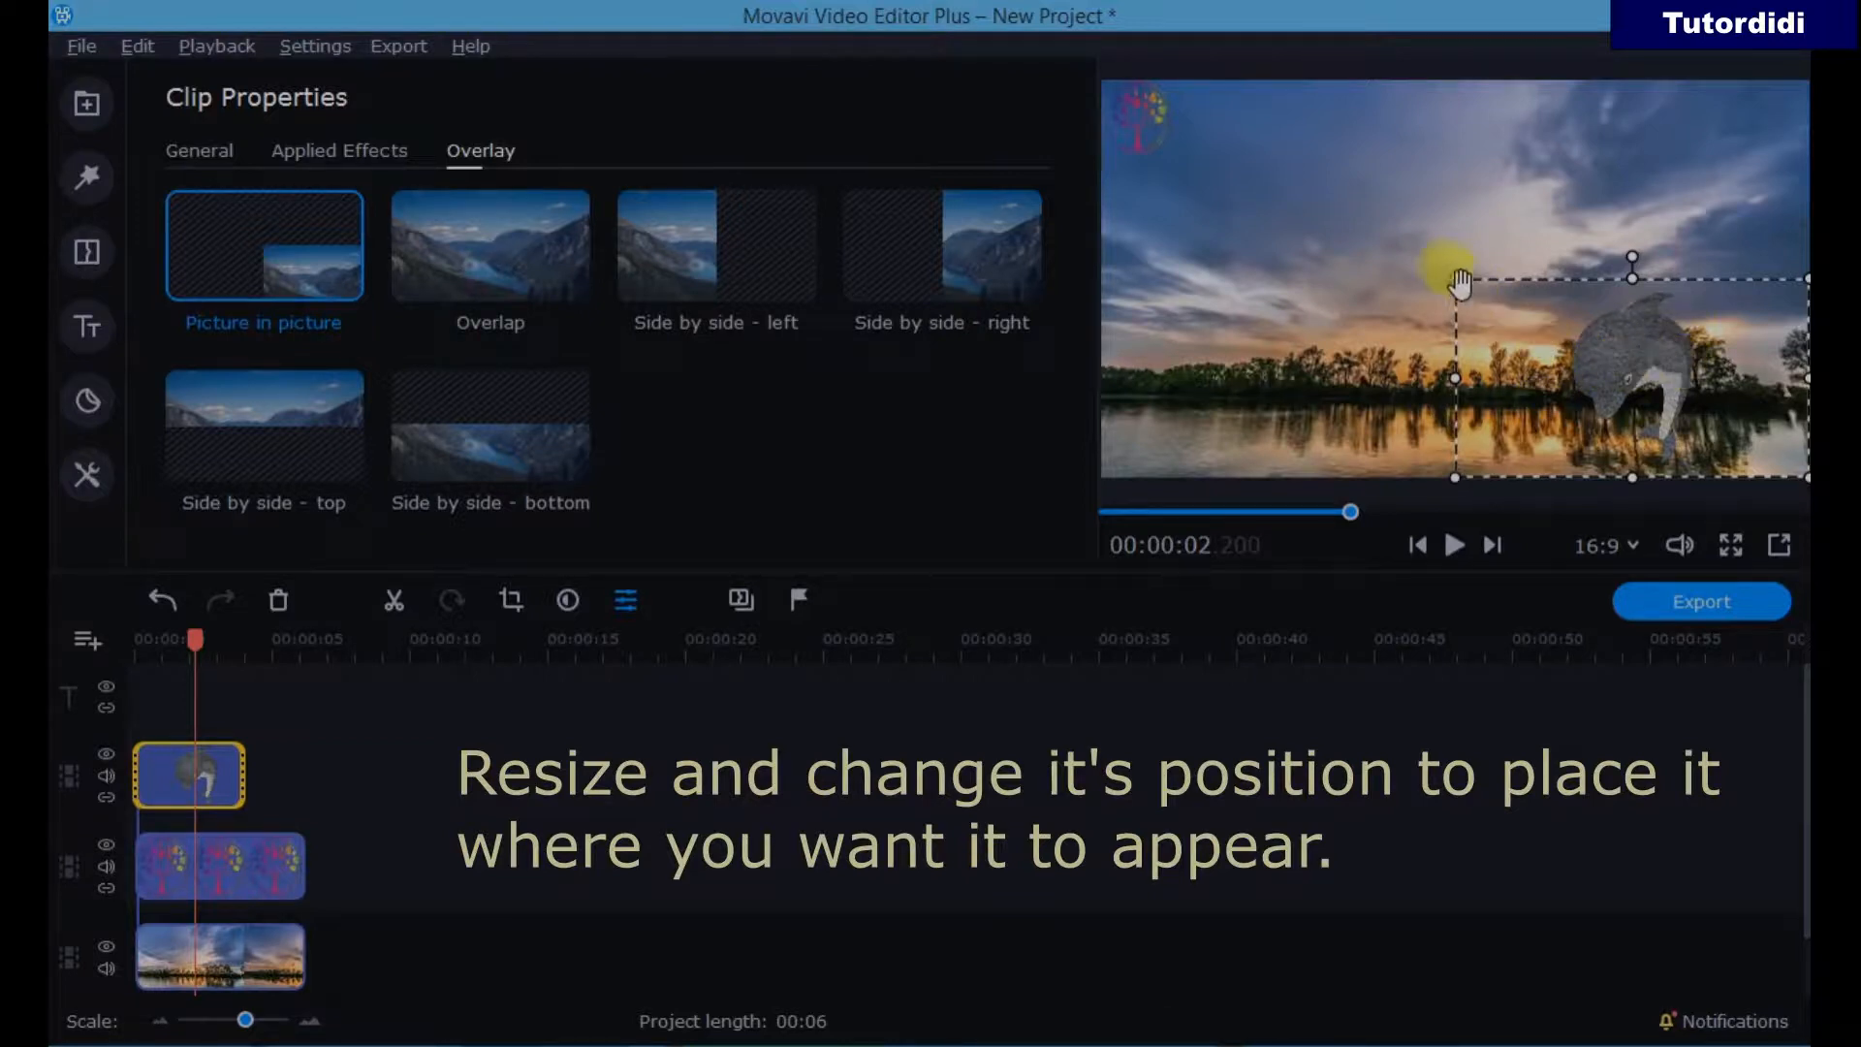
# - Shrink the shark image and move it to the middle of the video frame, checking it in the detached preview
pyautogui.moveTo(1457, 281); pyautogui.dragTo(1644, 368)
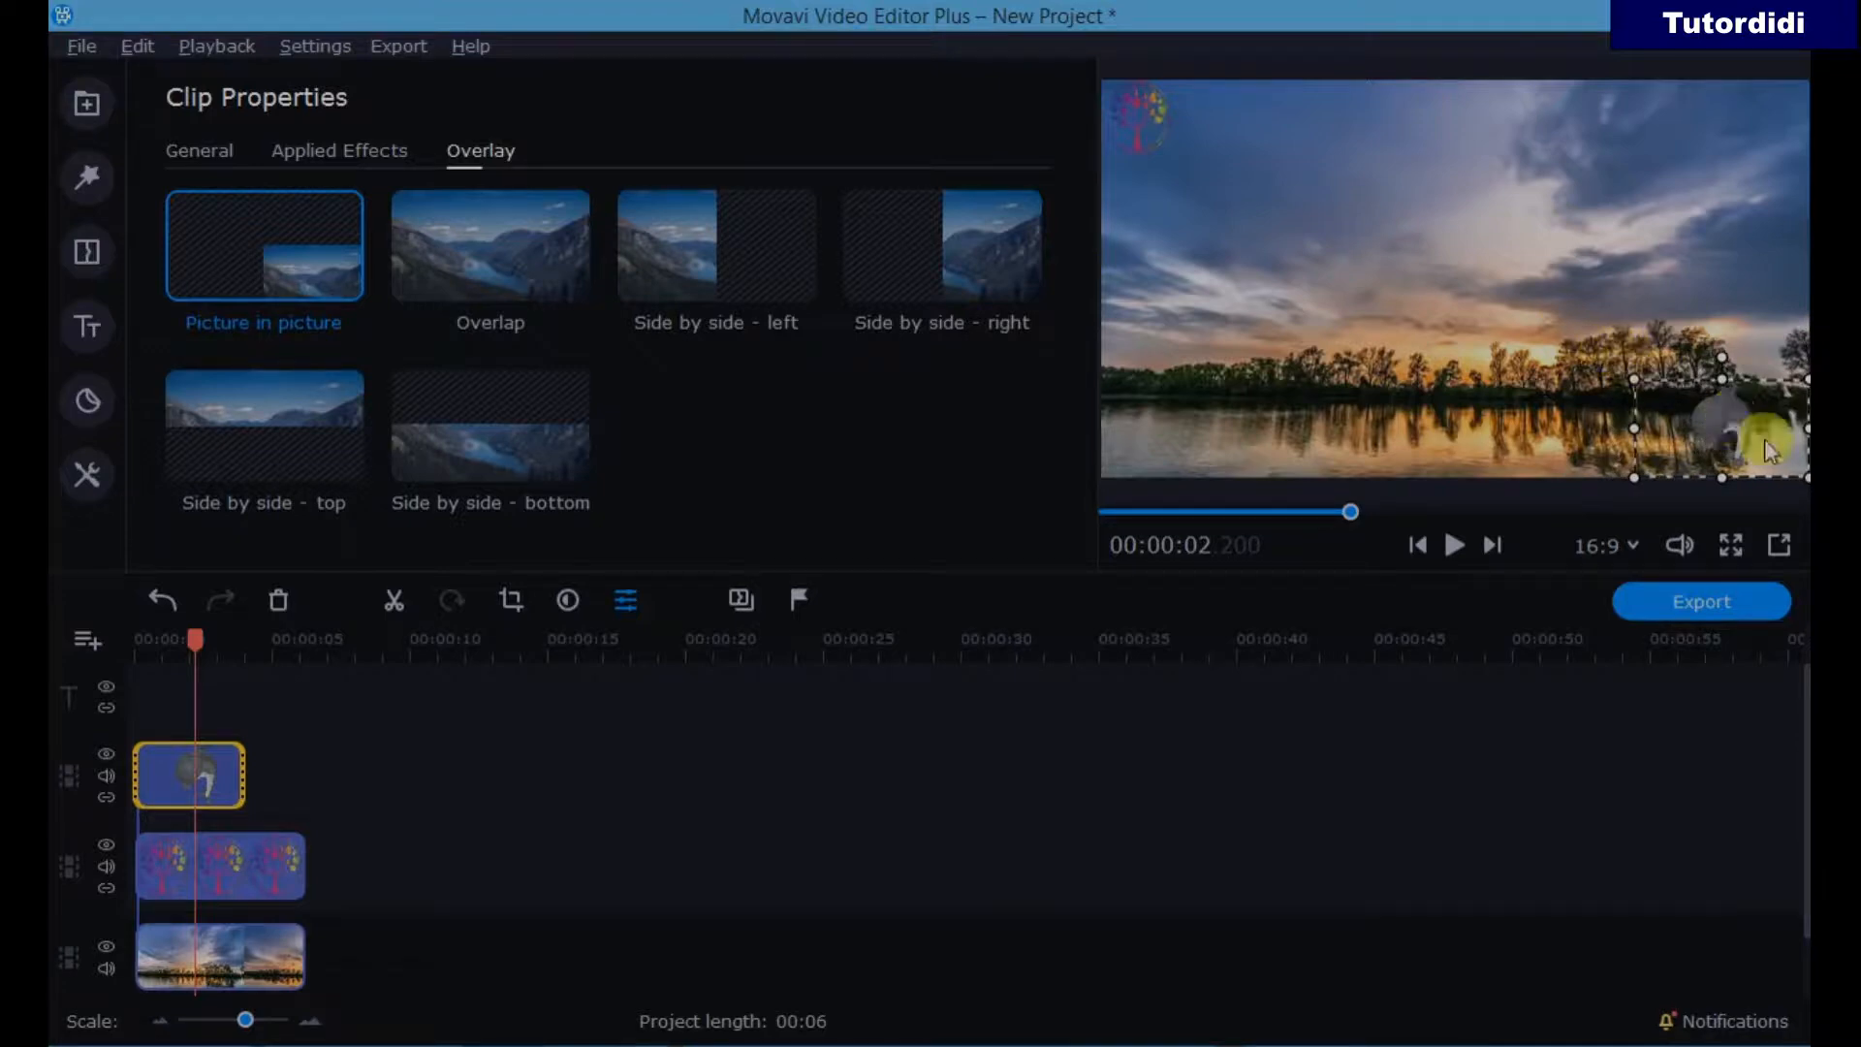
pyautogui.moveTo(1732, 424); pyautogui.dragTo(1480, 299)
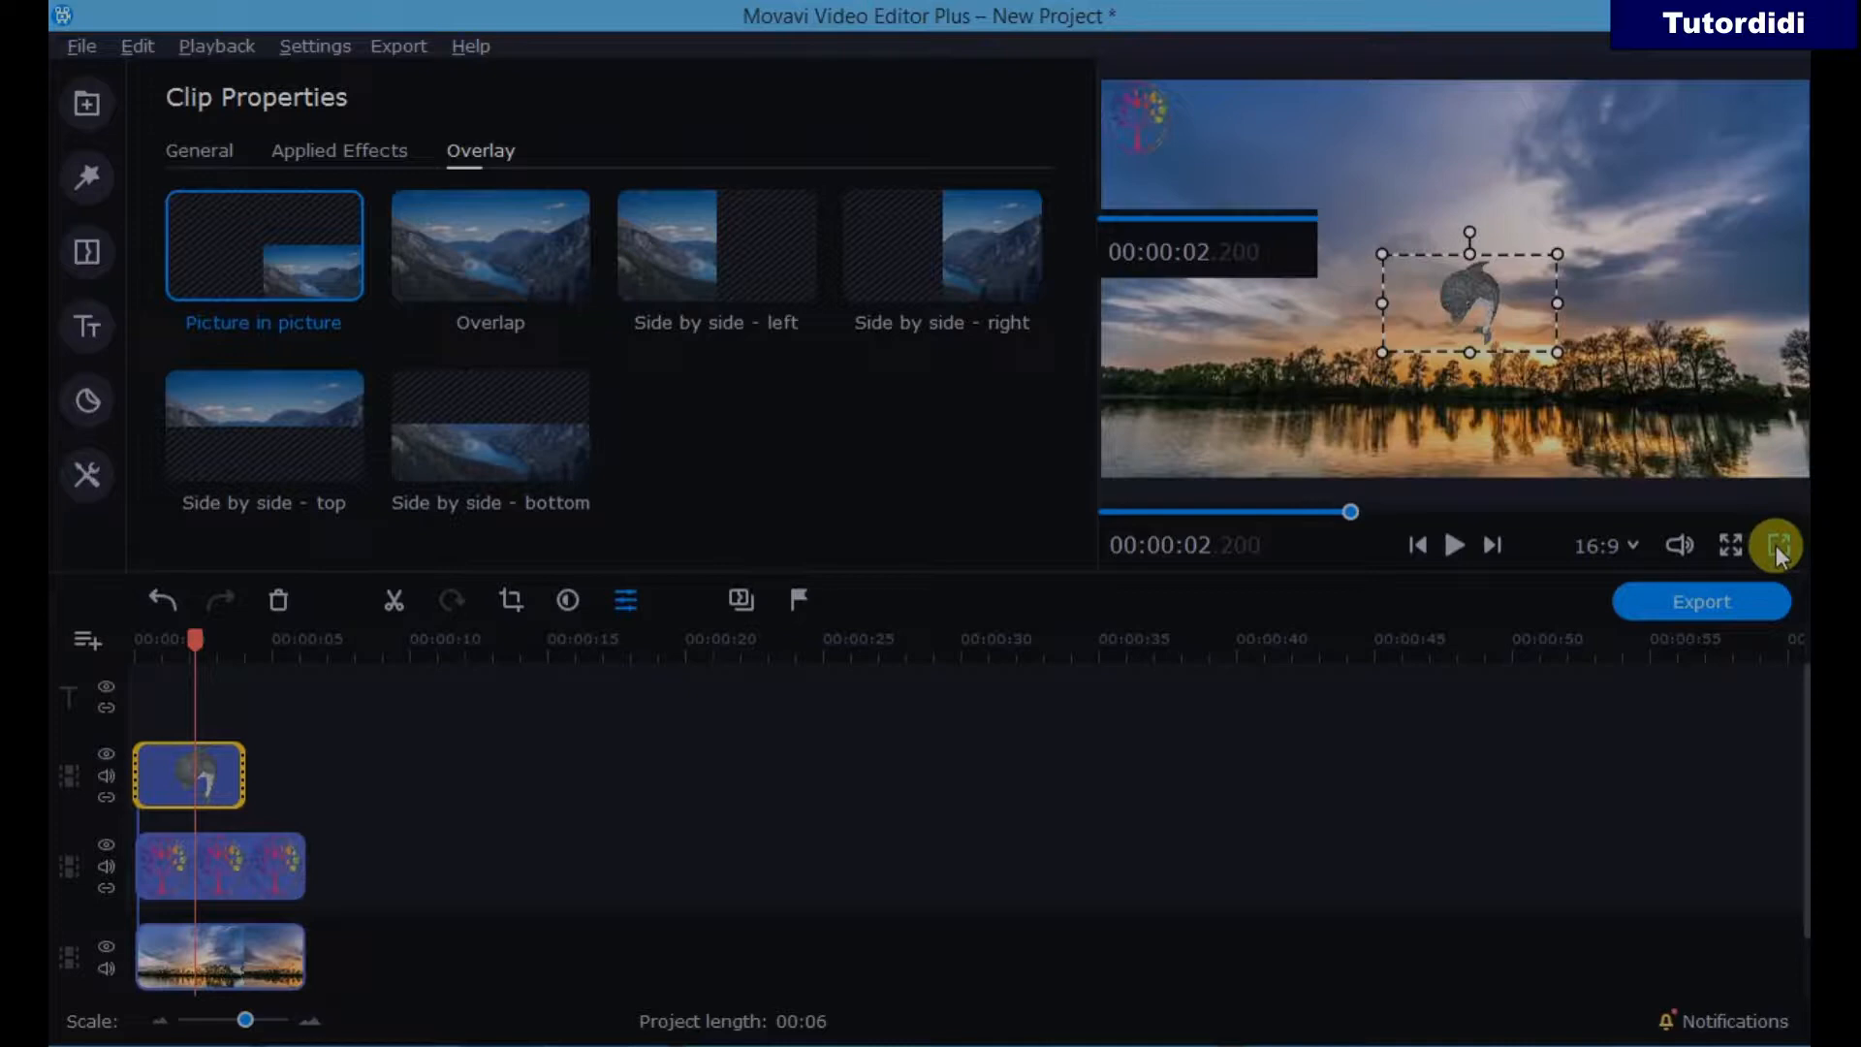
pyautogui.click(1778, 547)
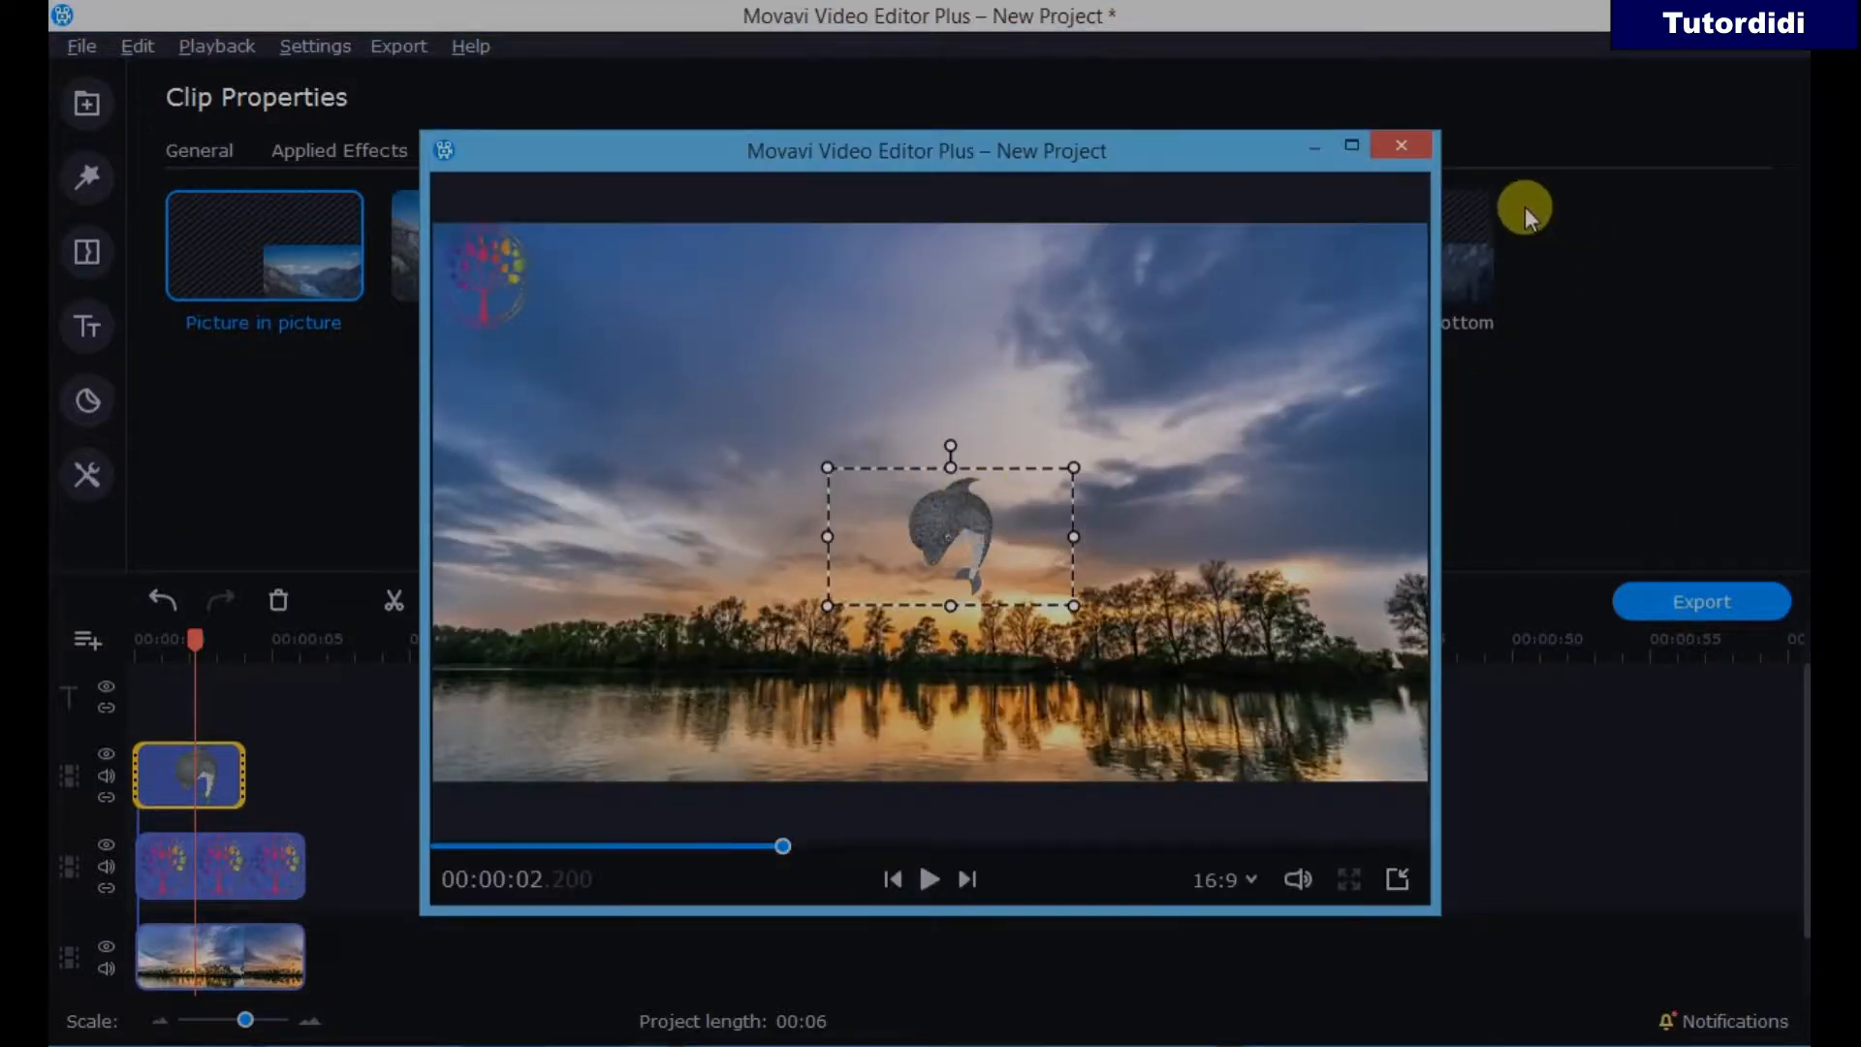
pyautogui.click(1403, 155)
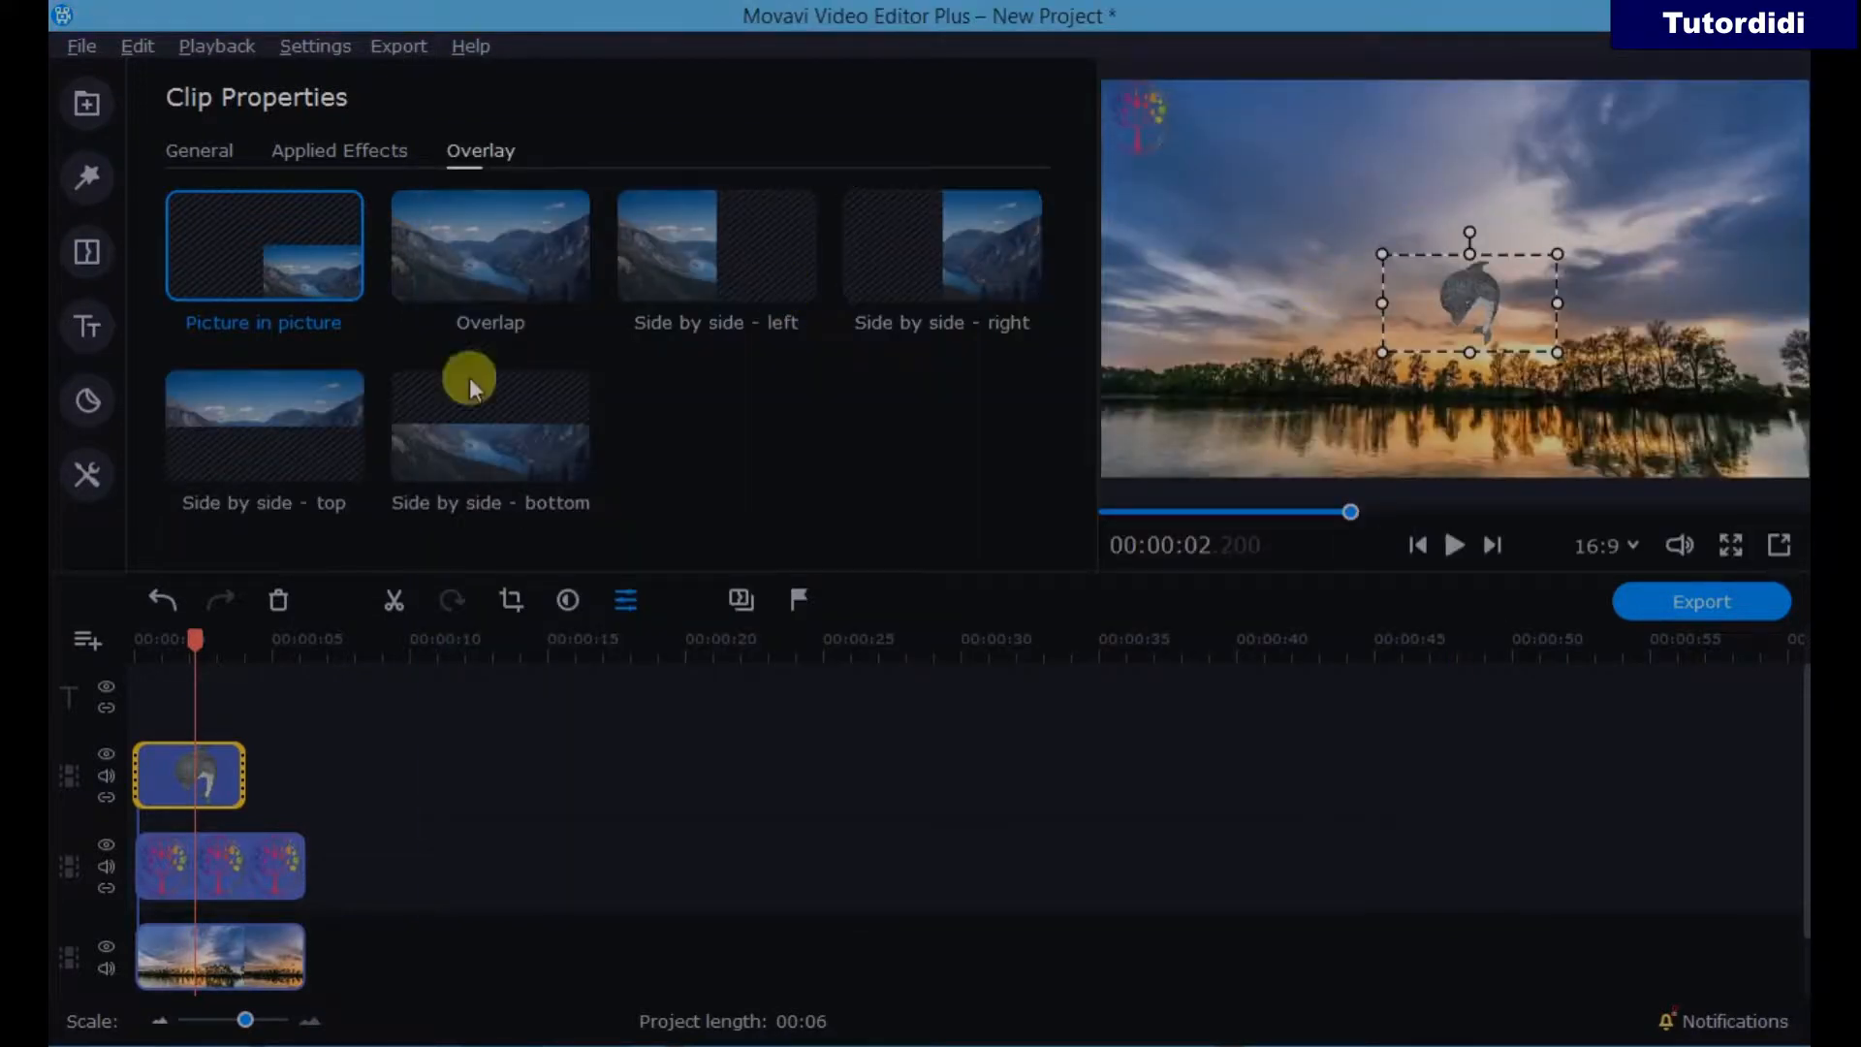
# - Reduce the shark image clip's opacity to 50% so it looks like a watermark
pyautogui.click(166, 803)
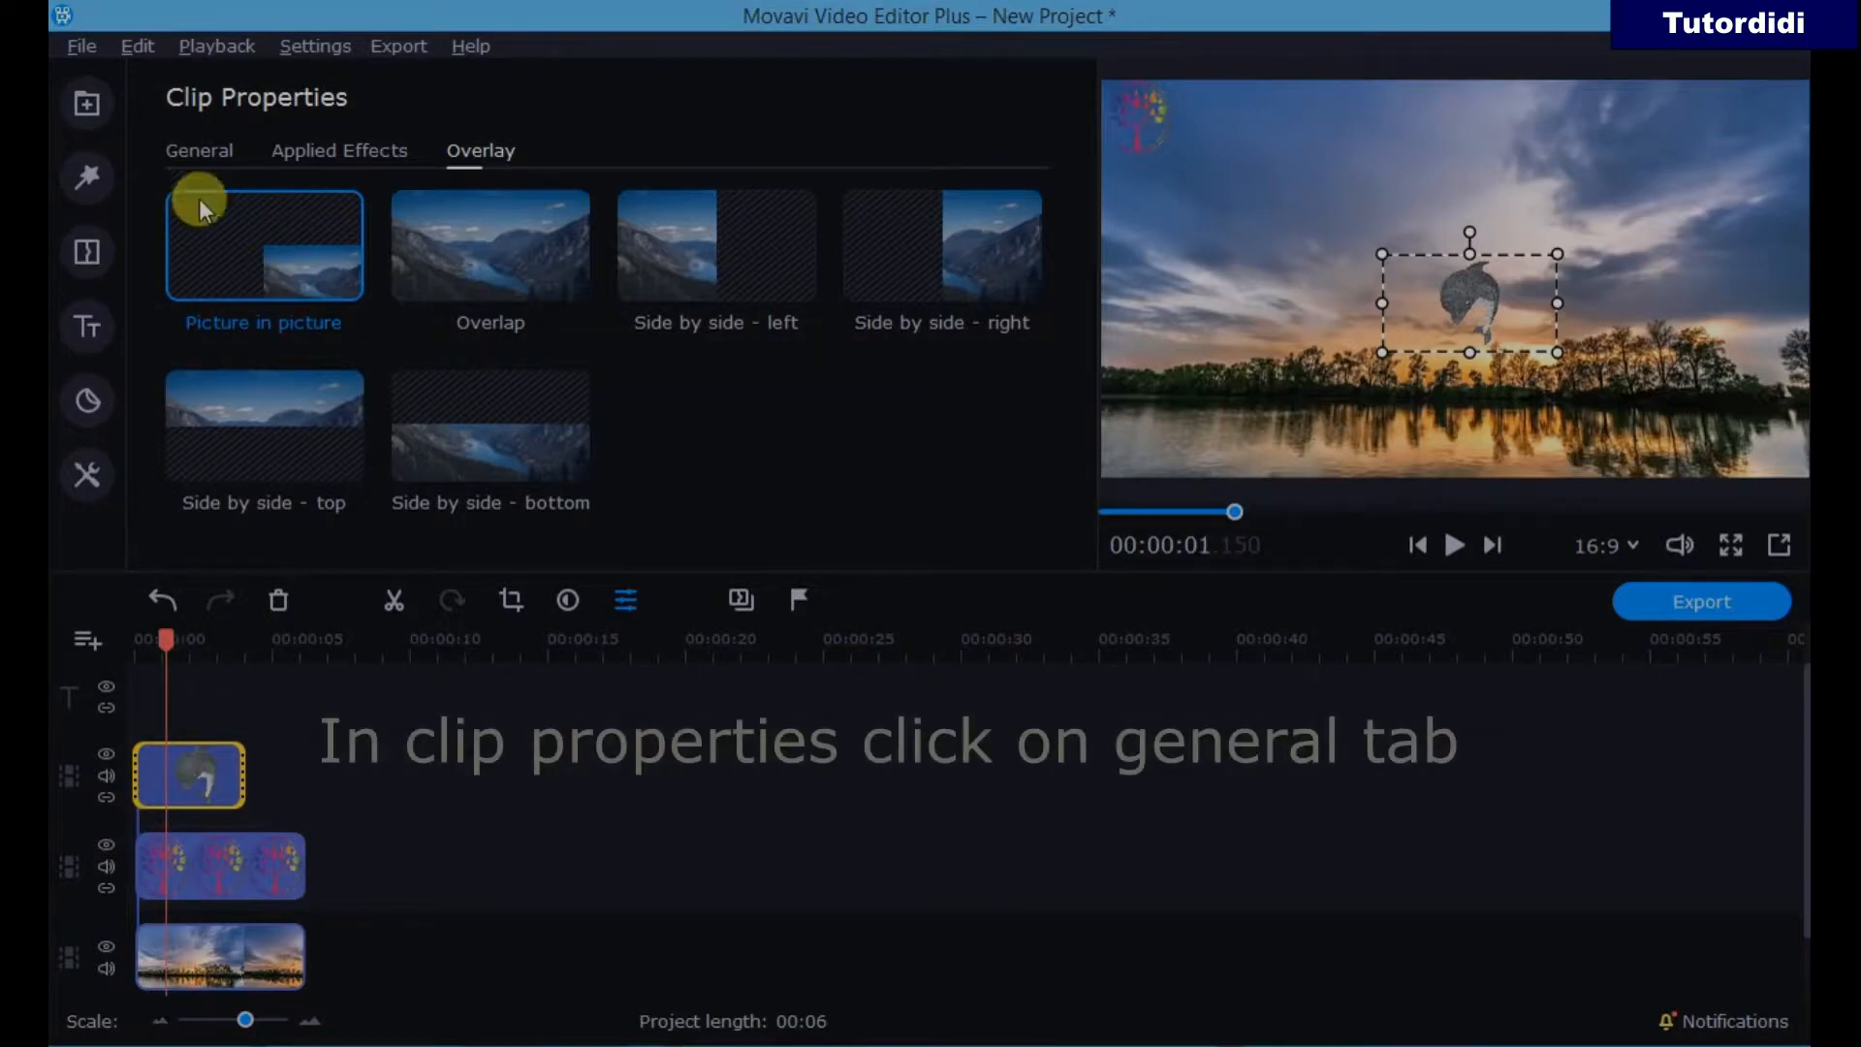
pyautogui.click(201, 161)
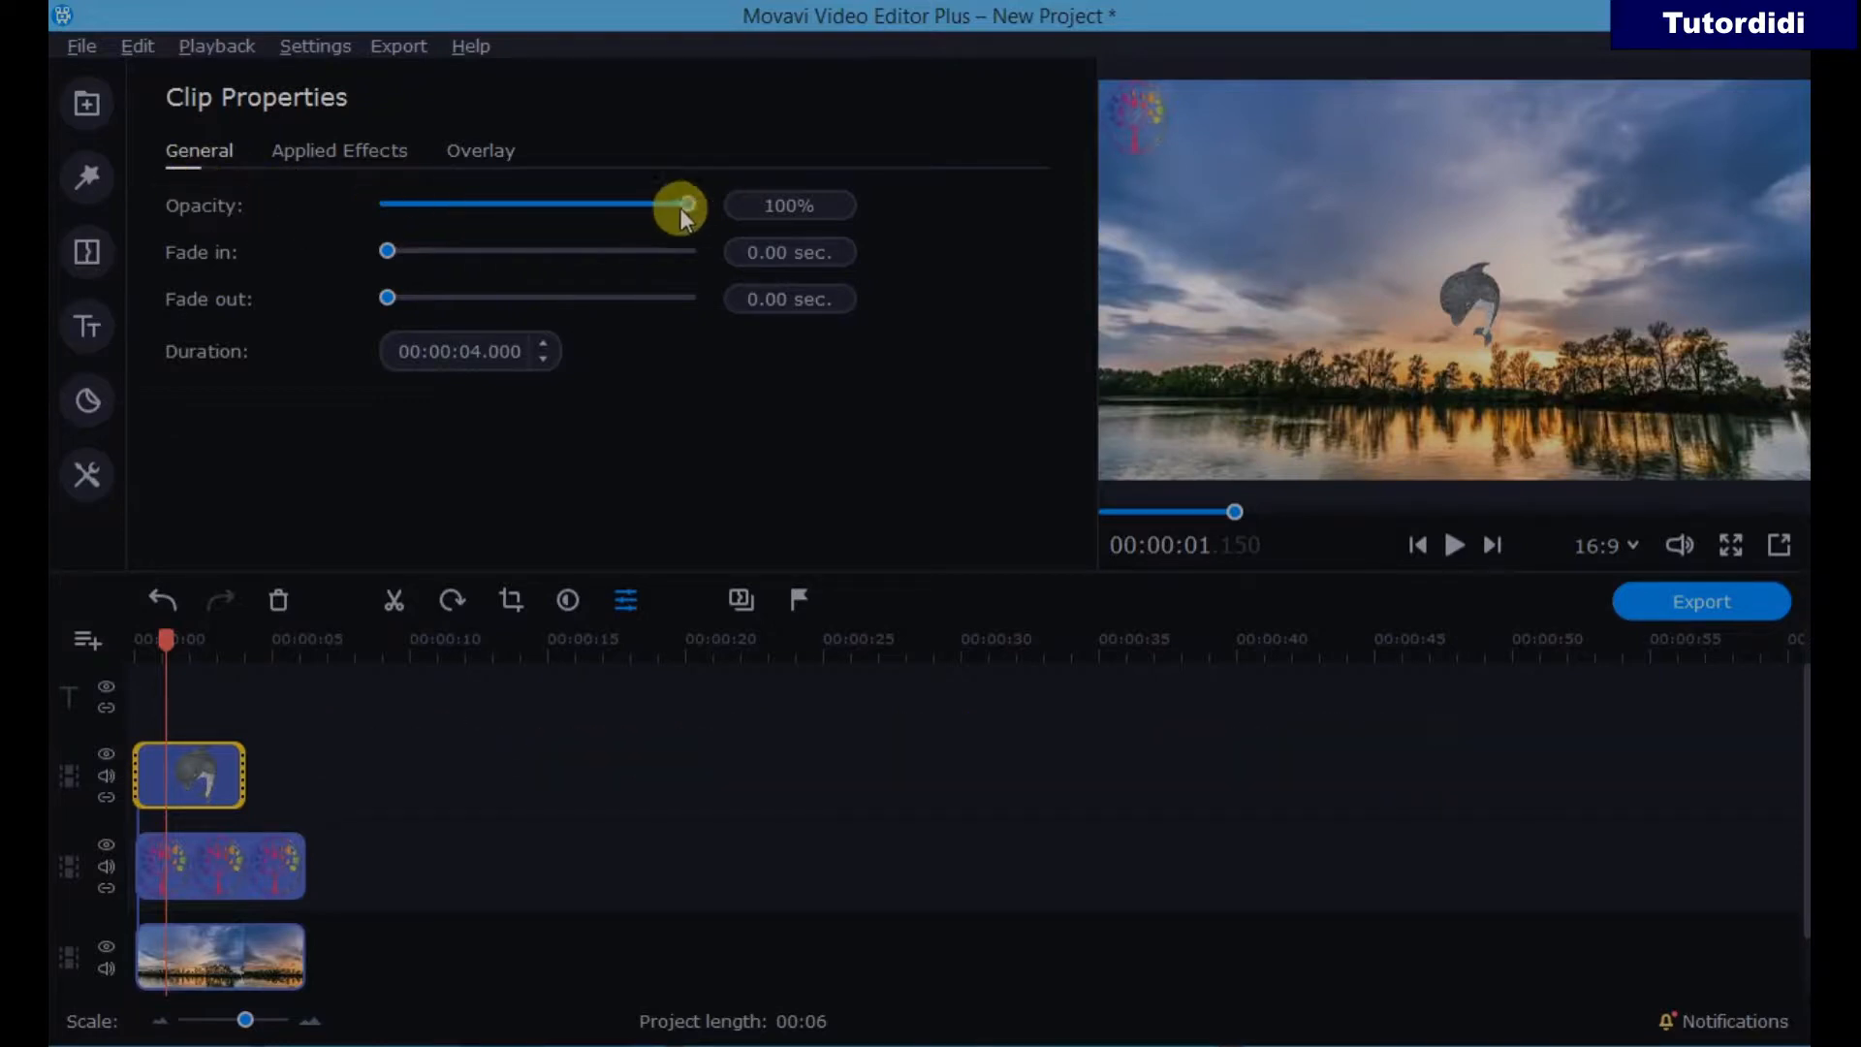
pyautogui.moveTo(683, 206); pyautogui.dragTo(580, 200)
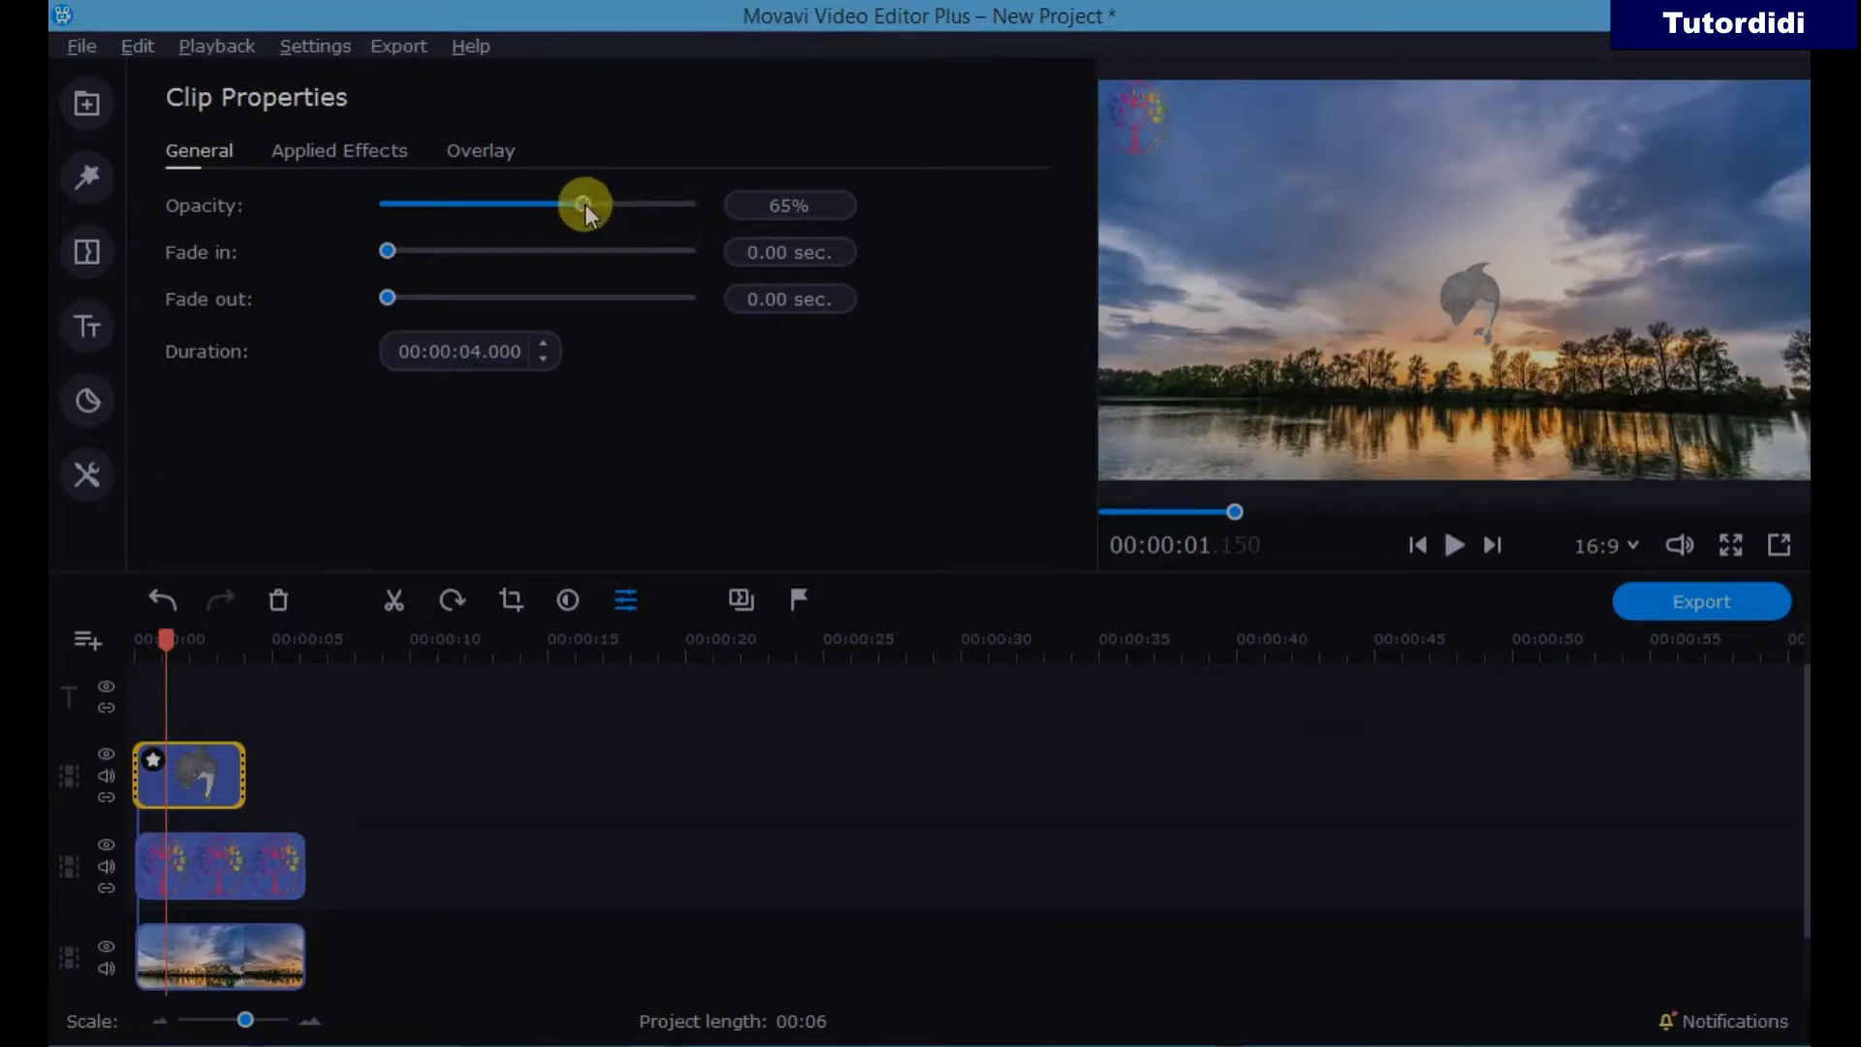
pyautogui.moveTo(578, 204); pyautogui.dragTo(550, 203)
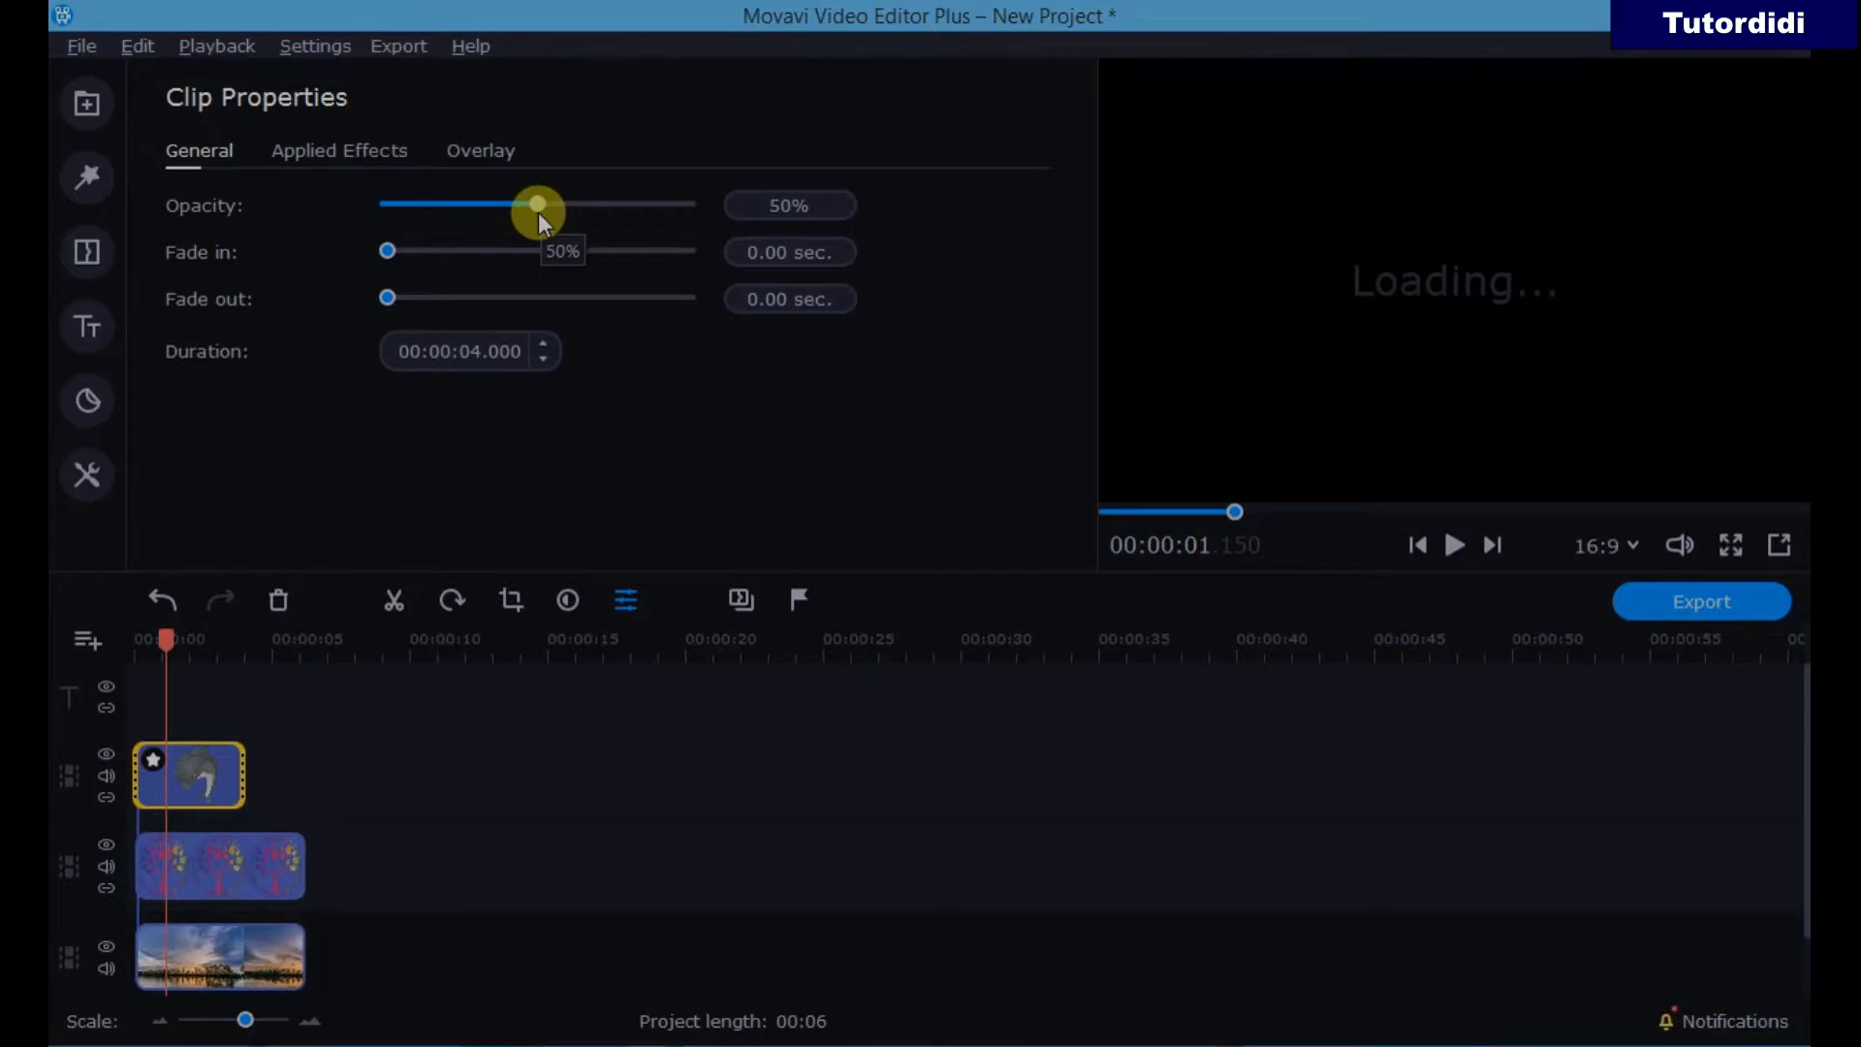
# - Play the project from the start in a maximized detached preview to check the logo and the watermark
pyautogui.click(1778, 545)
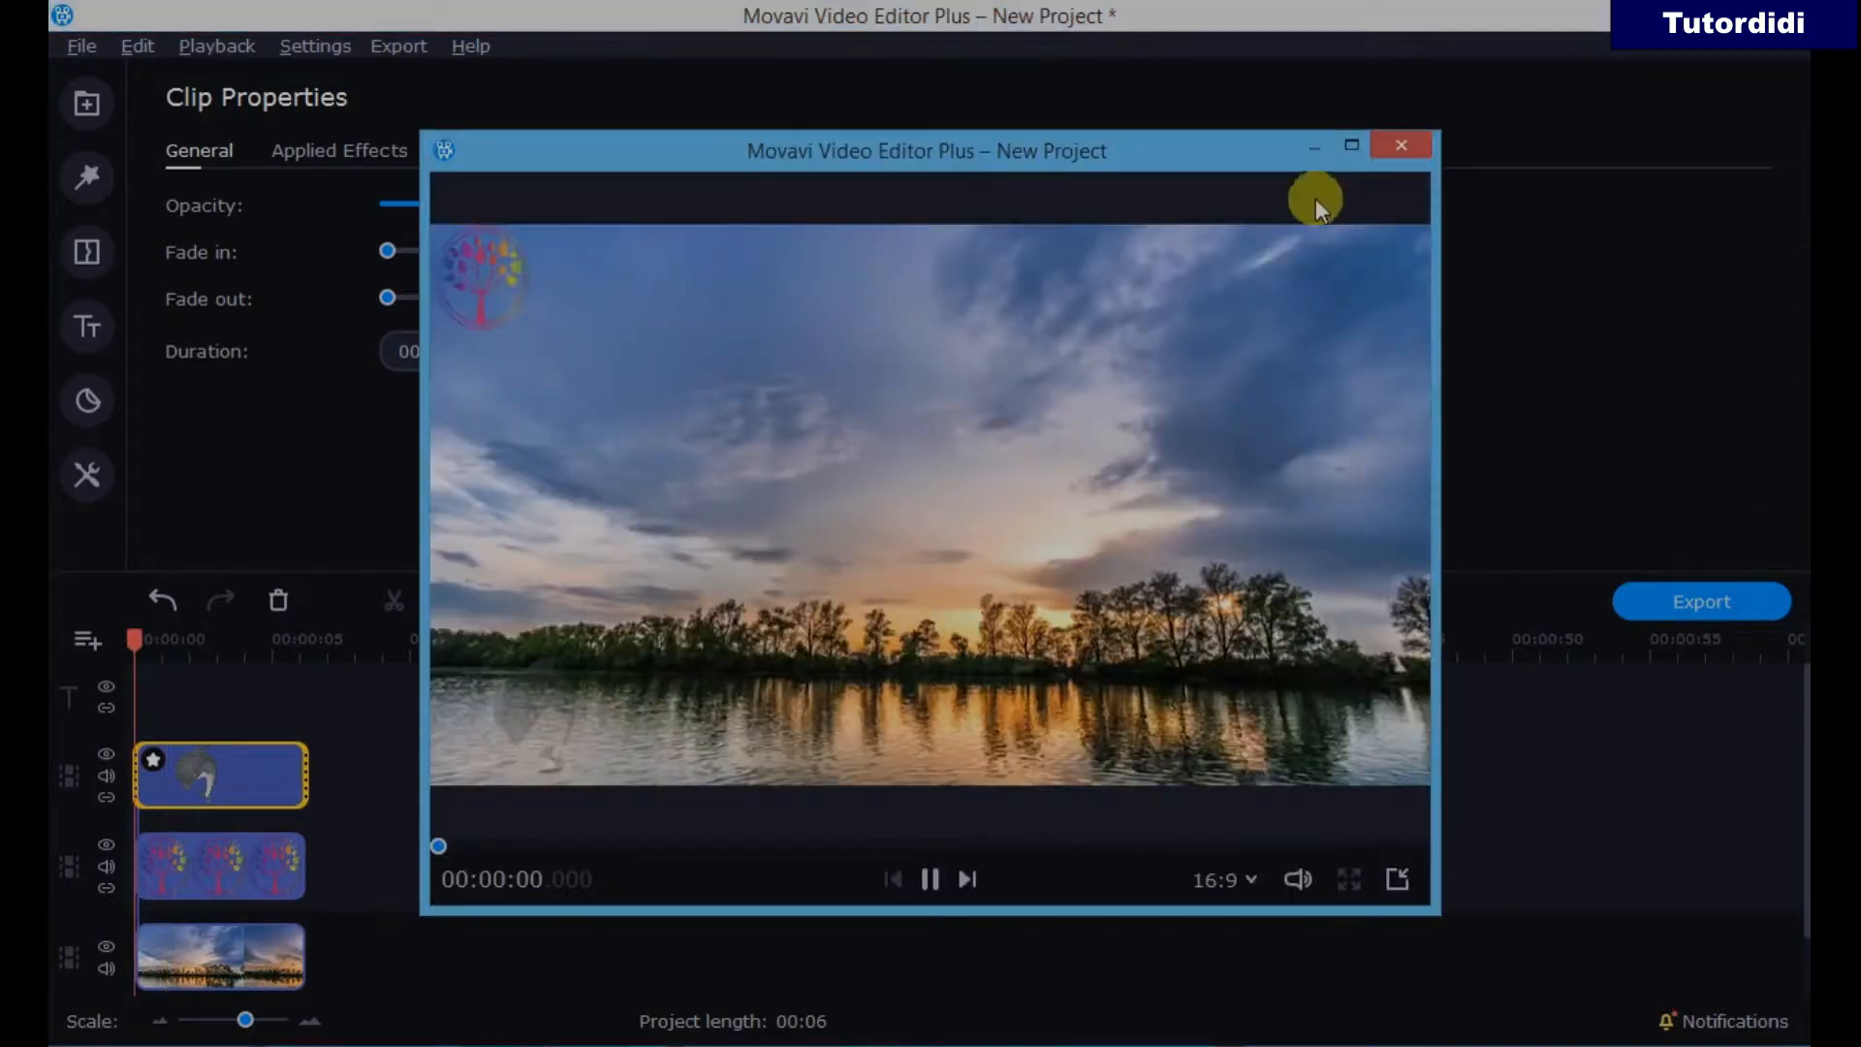
pyautogui.click(1351, 149)
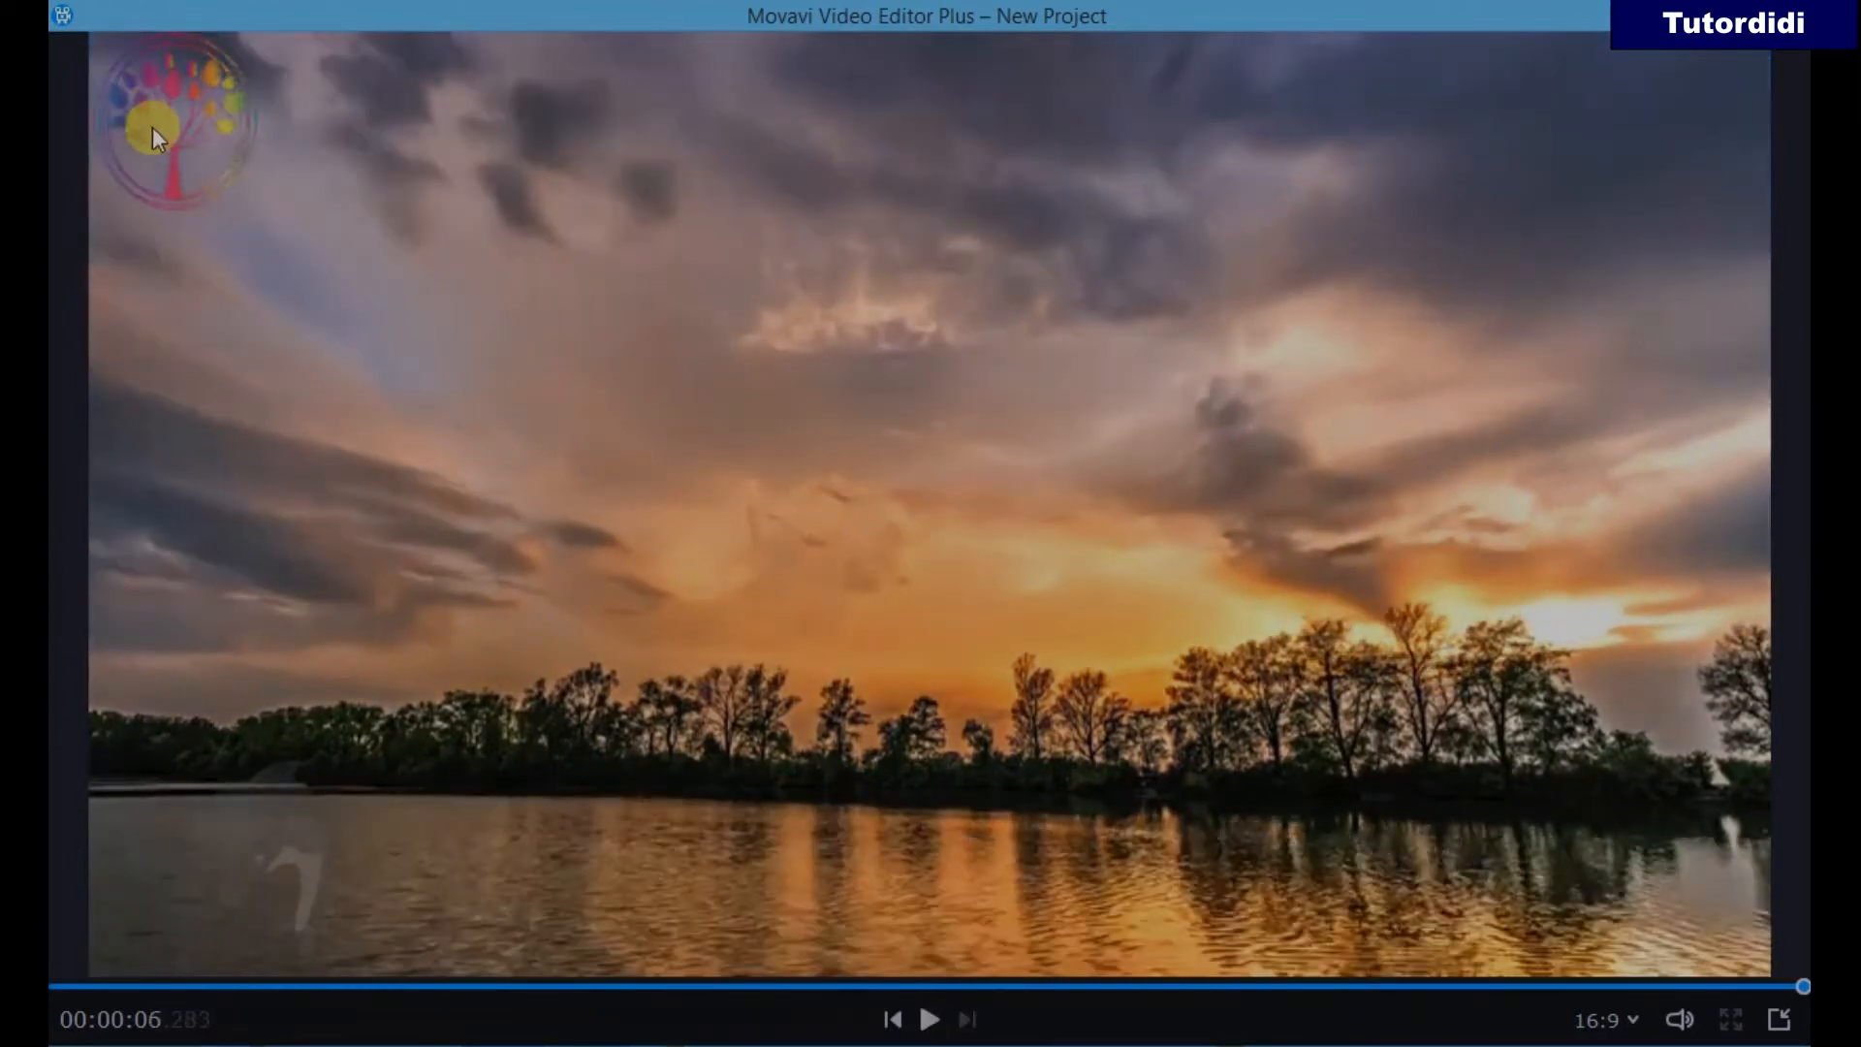
pyautogui.click(58, 985)
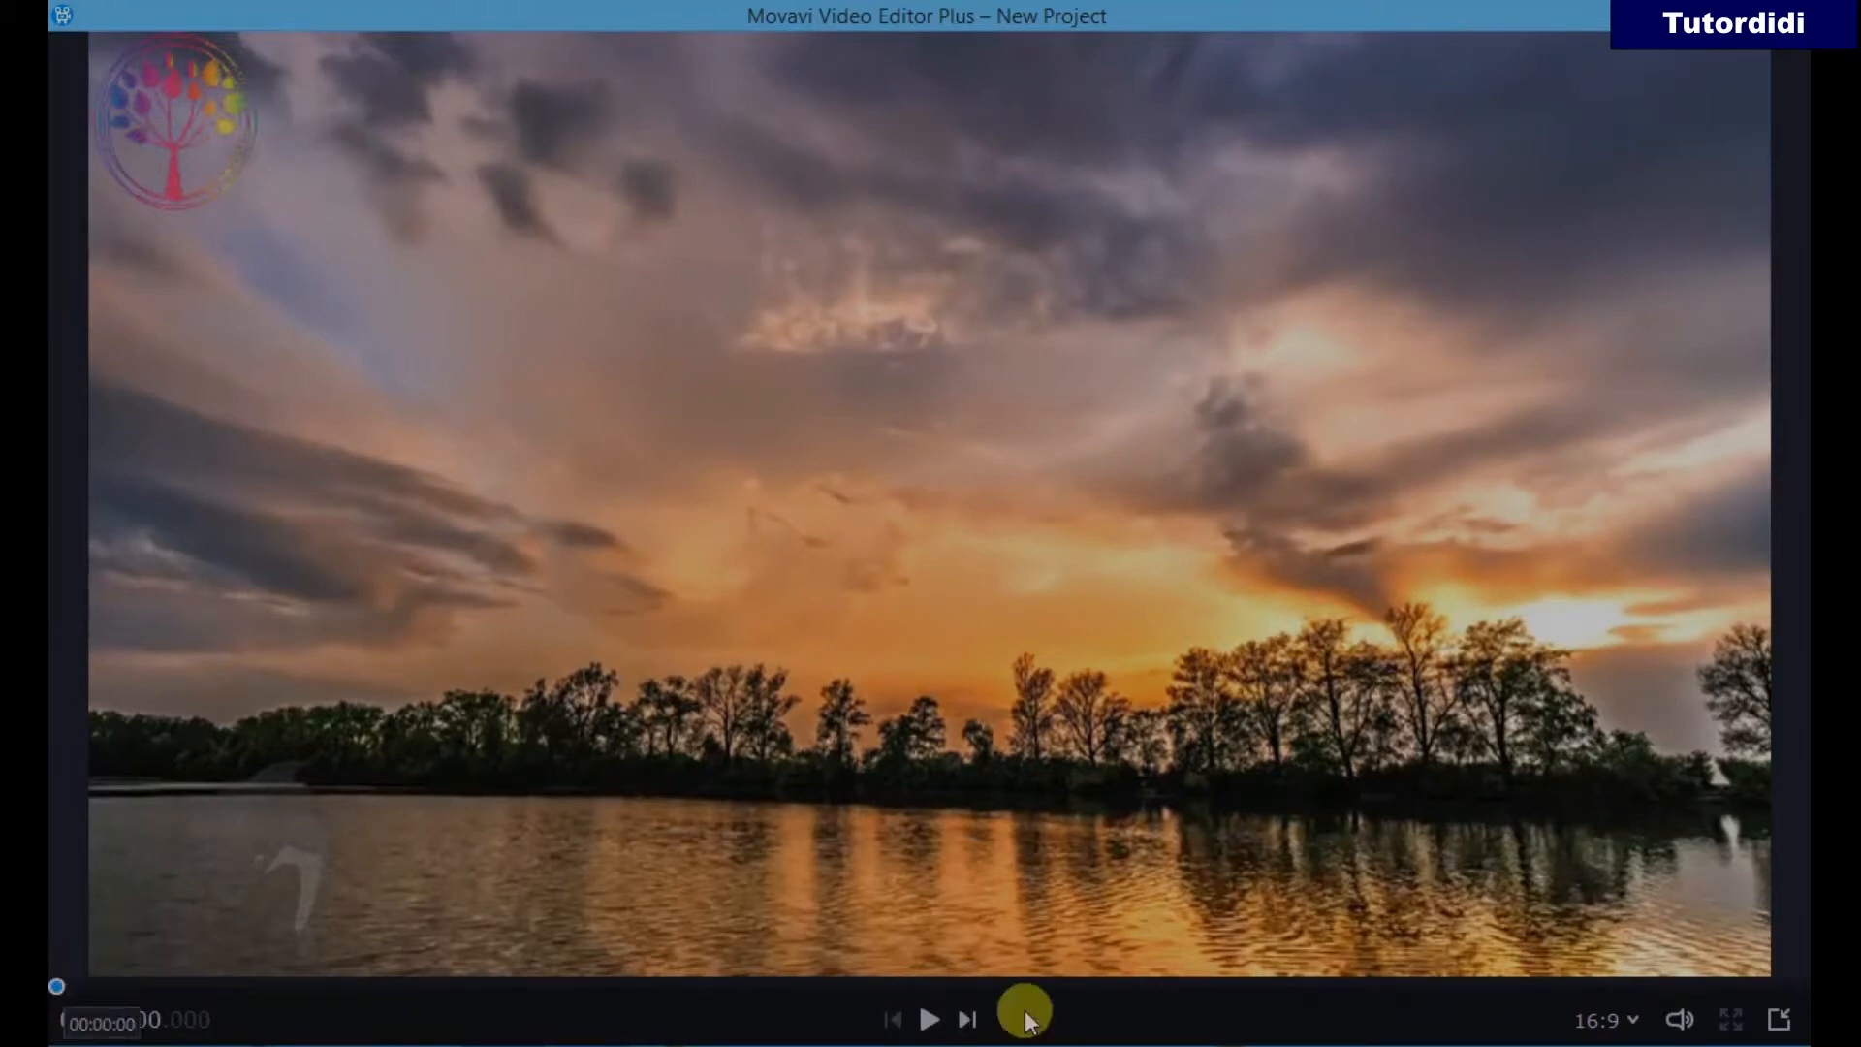
pyautogui.click(928, 1020)
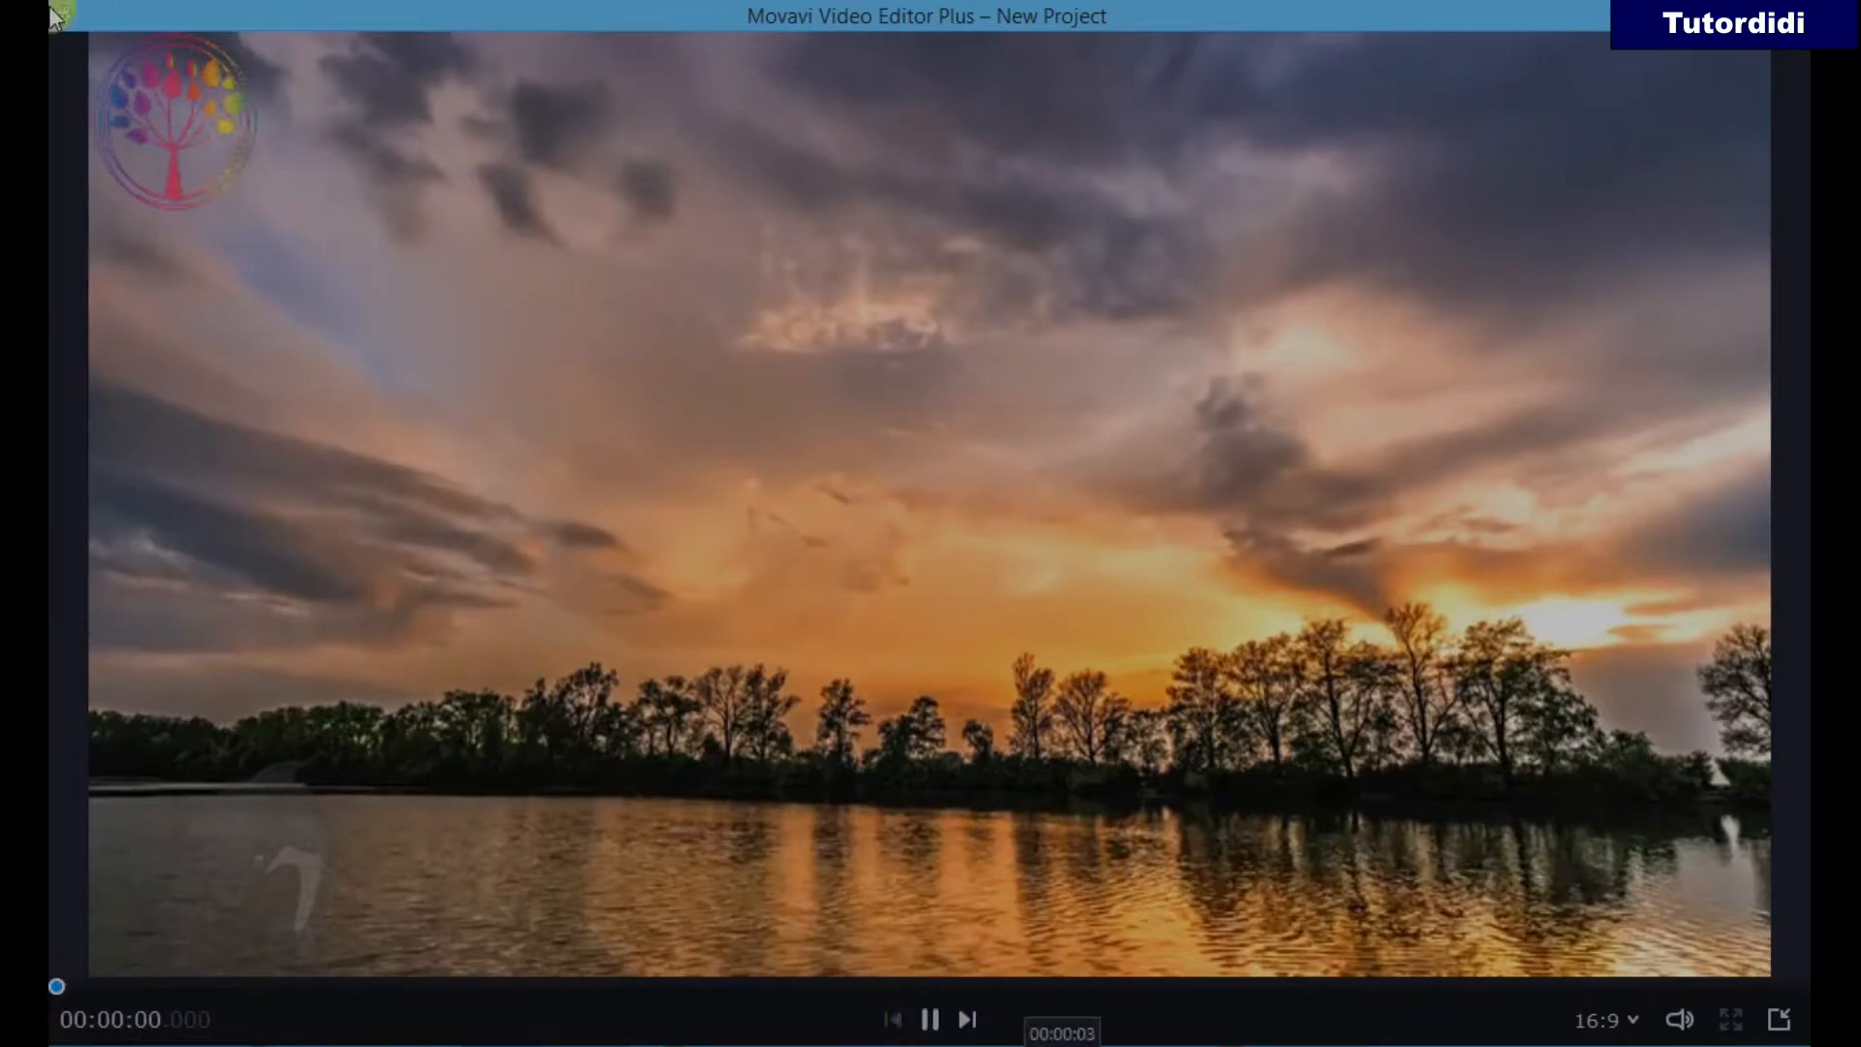